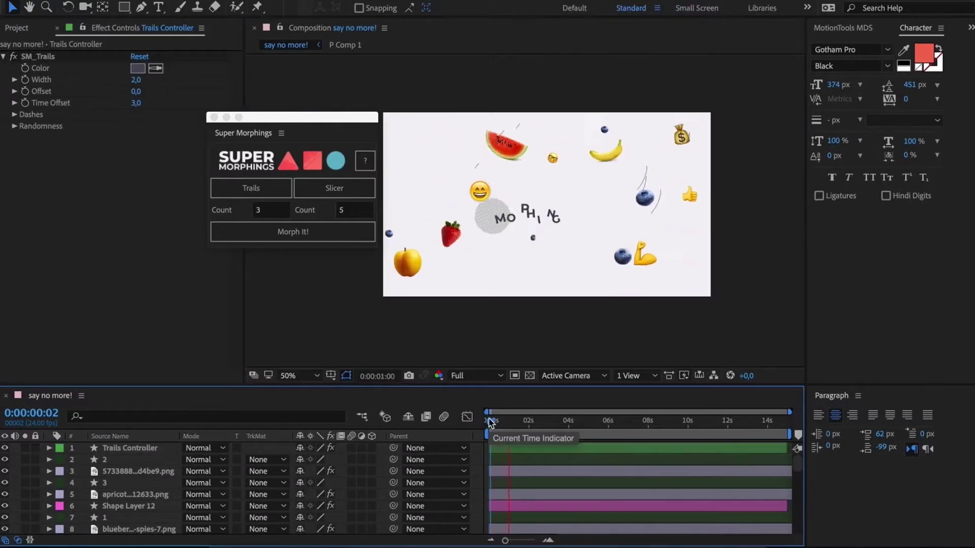
pyautogui.click(490, 422)
pyautogui.moveTo(489, 422)
pyautogui.mouseDown()
pyautogui.moveTo(529, 423)
pyautogui.moveTo(495, 423)
pyautogui.mouseUp()
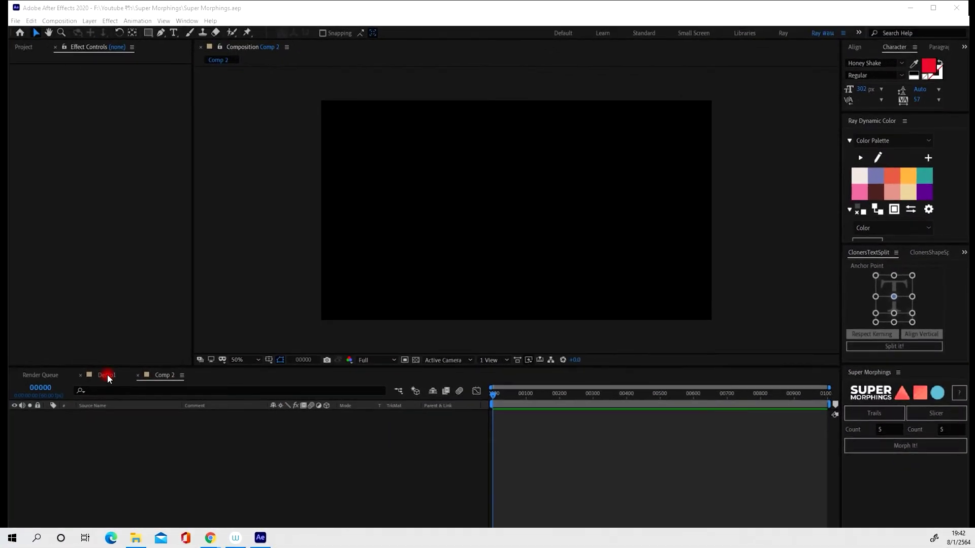
# - In the Demo1 composition, morph the six Kraken letter layers into the YouTube text layer with Super Morphings
pyautogui.click(106, 376)
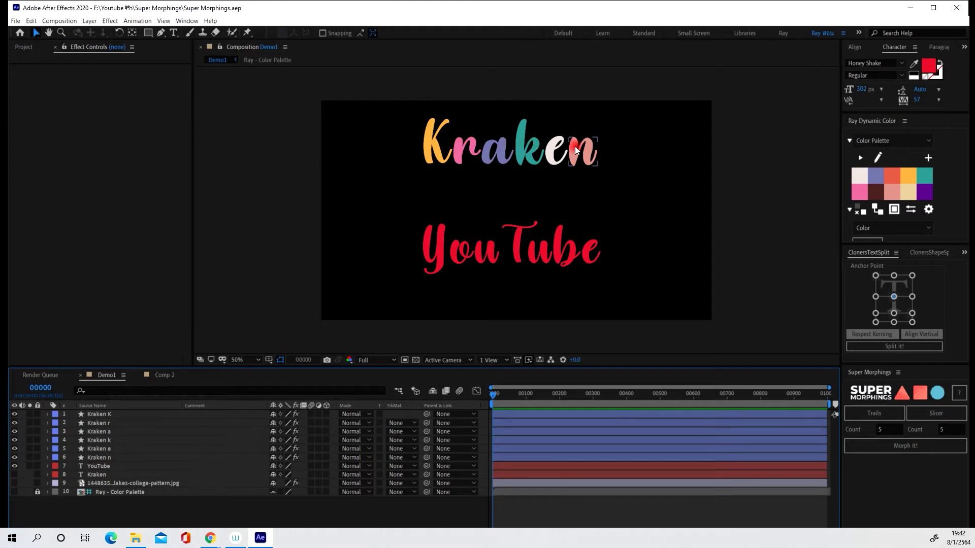
pyautogui.click(449, 254)
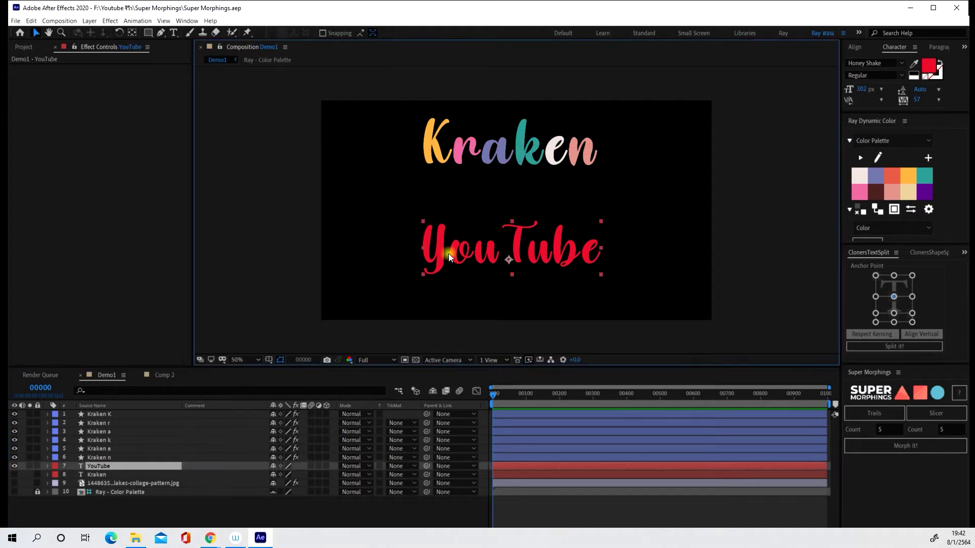
pyautogui.click(101, 416)
pyautogui.keyDown('ctrl'); pyautogui.click(106, 425); pyautogui.keyUp('ctrl')
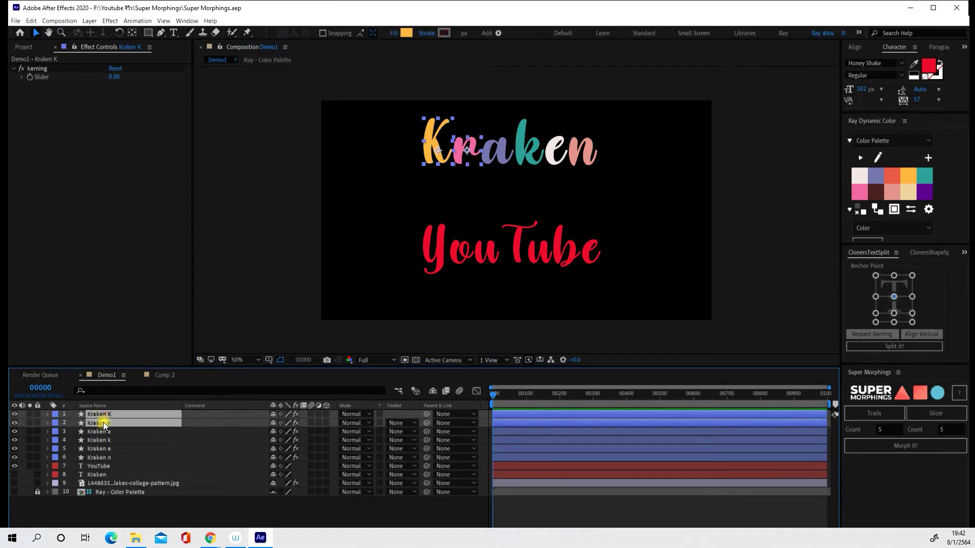
pyautogui.keyDown('ctrl'); pyautogui.click(103, 432); pyautogui.keyUp('ctrl')
pyautogui.keyDown('ctrl'); pyautogui.click(101, 441); pyautogui.keyUp('ctrl')
pyautogui.keyDown('ctrl'); pyautogui.click(96, 450); pyautogui.keyUp('ctrl')
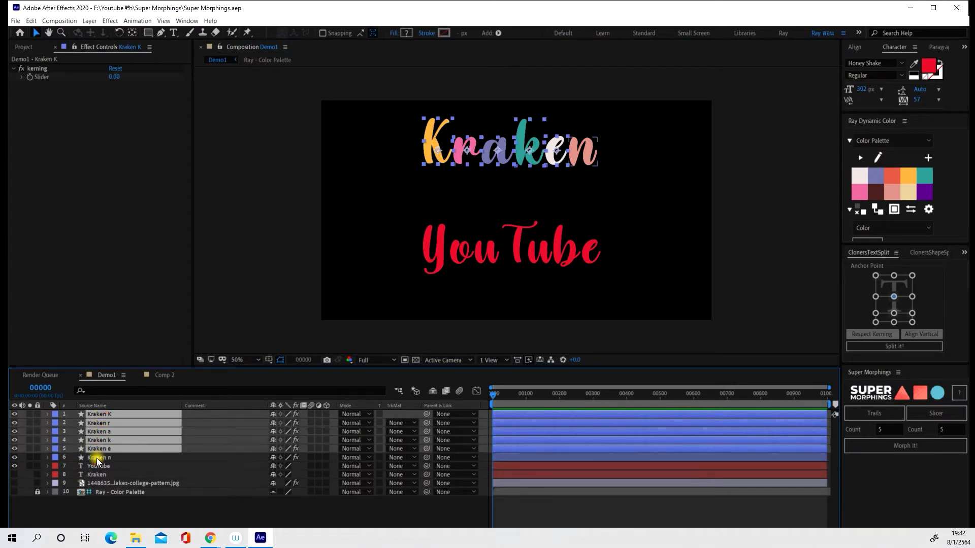
pyautogui.keyDown('ctrl'); pyautogui.click(98, 458); pyautogui.keyUp('ctrl')
pyautogui.keyDown('ctrl'); pyautogui.click(98, 467); pyautogui.keyUp('ctrl')
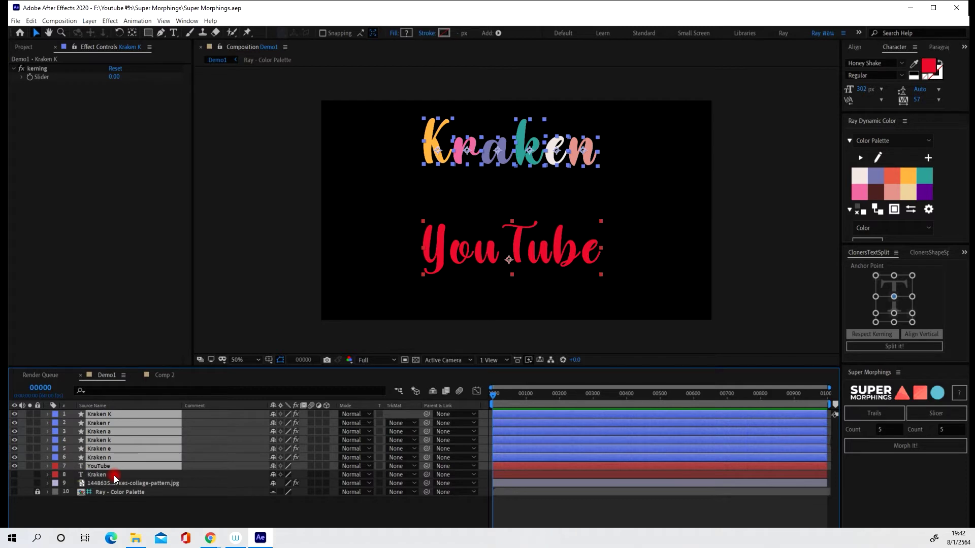
pyautogui.click(907, 446)
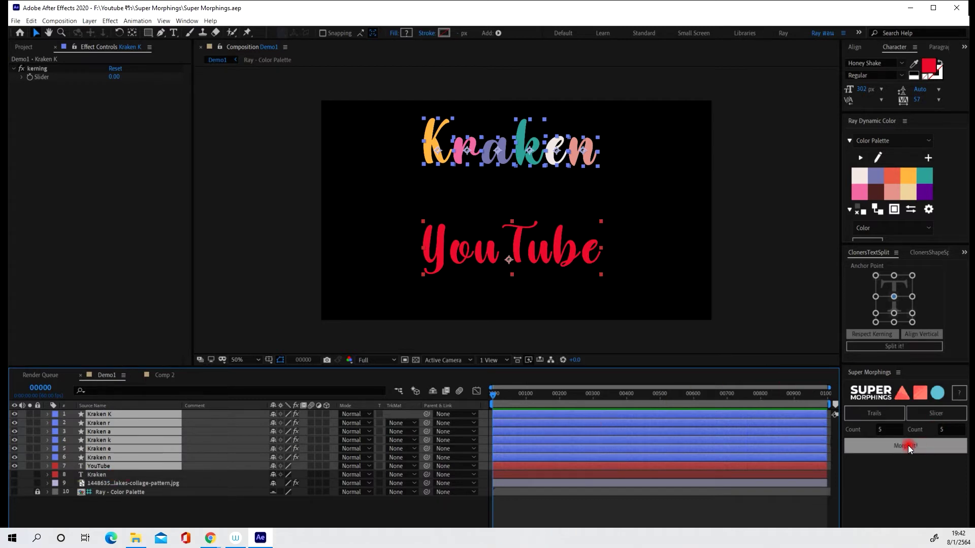
pyautogui.click(618, 355)
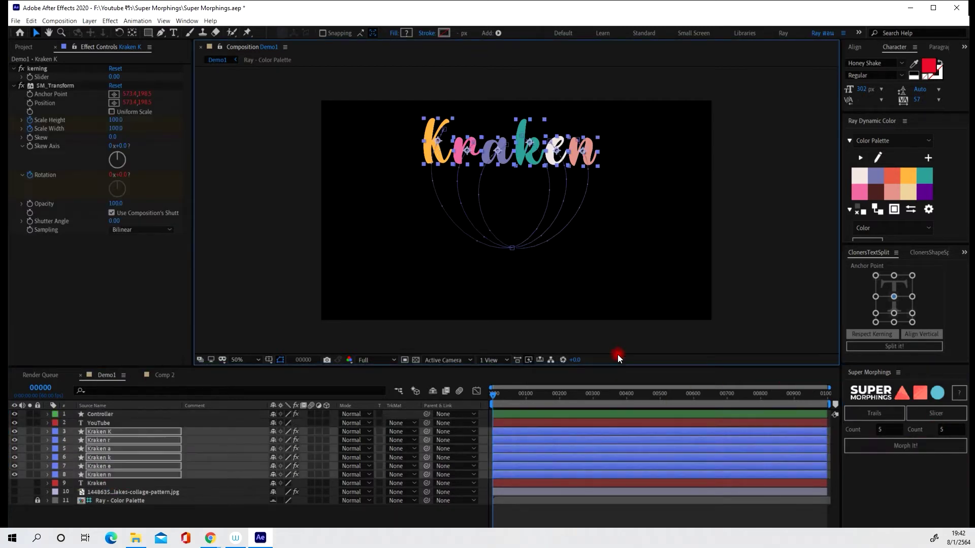
# - End the work area at about frame 180 and preview the Kraken-to-YouTube morph from the first frame
pyautogui.press('space')
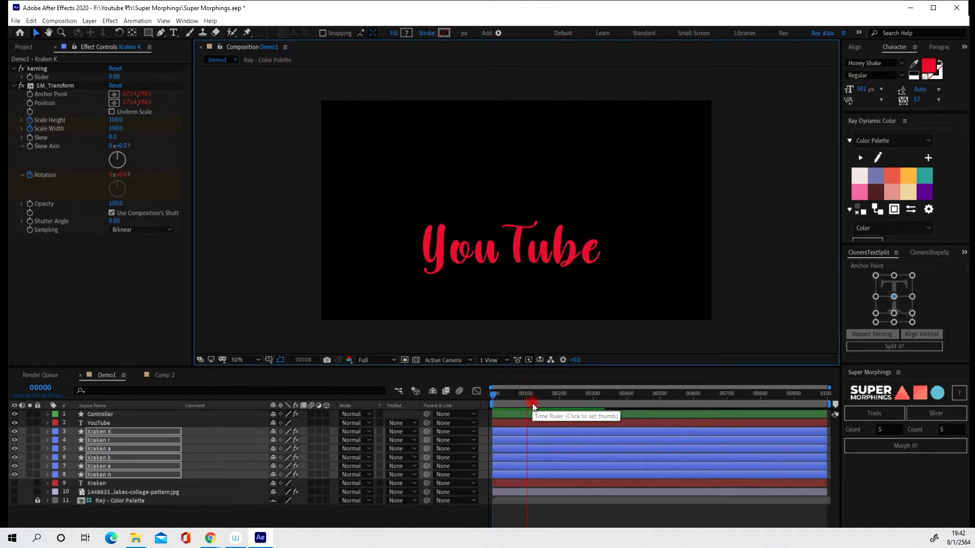
pyautogui.click(548, 398)
pyautogui.click(553, 399)
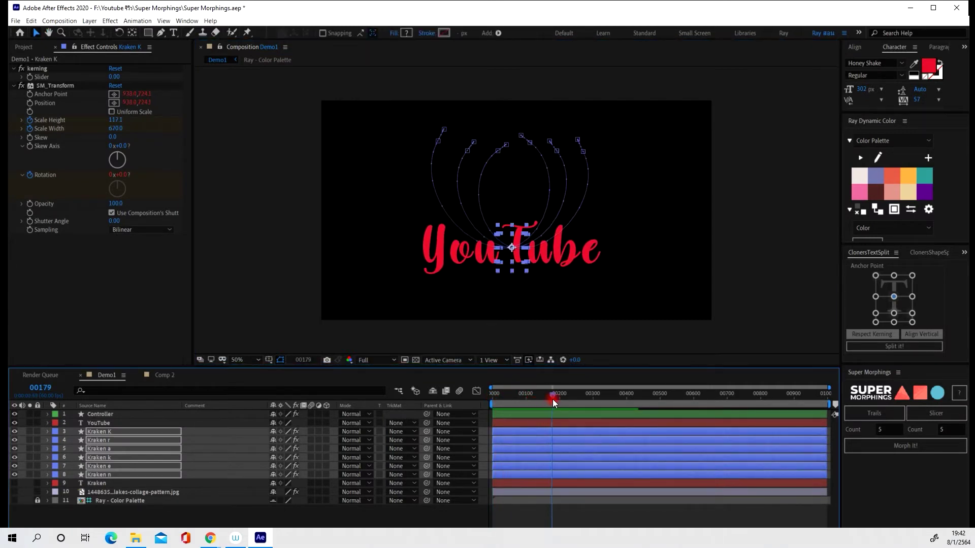
pyautogui.press('n')
pyautogui.moveTo(553, 399); pyautogui.dragTo(480, 385)
pyautogui.press('space')
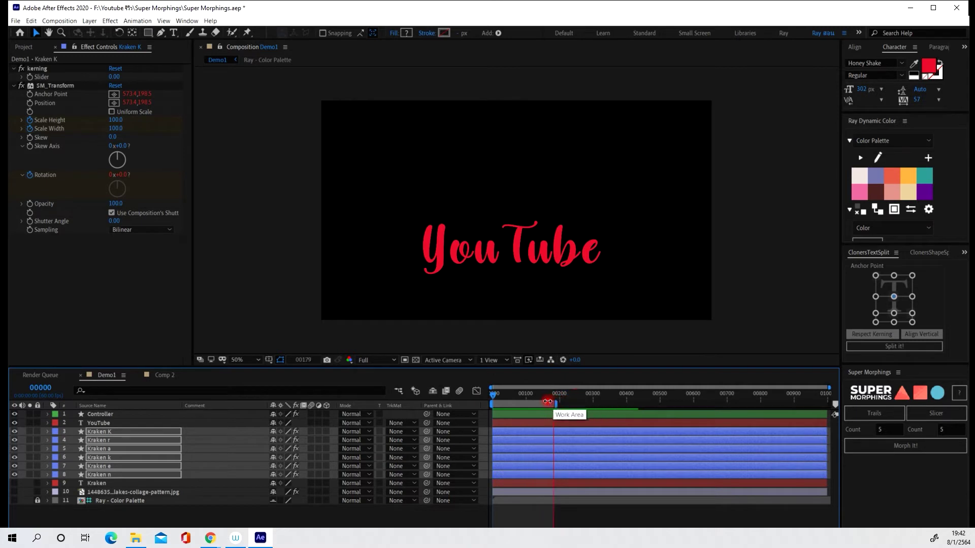
pyautogui.press('space')
pyautogui.moveTo(532, 395); pyautogui.dragTo(486, 395)
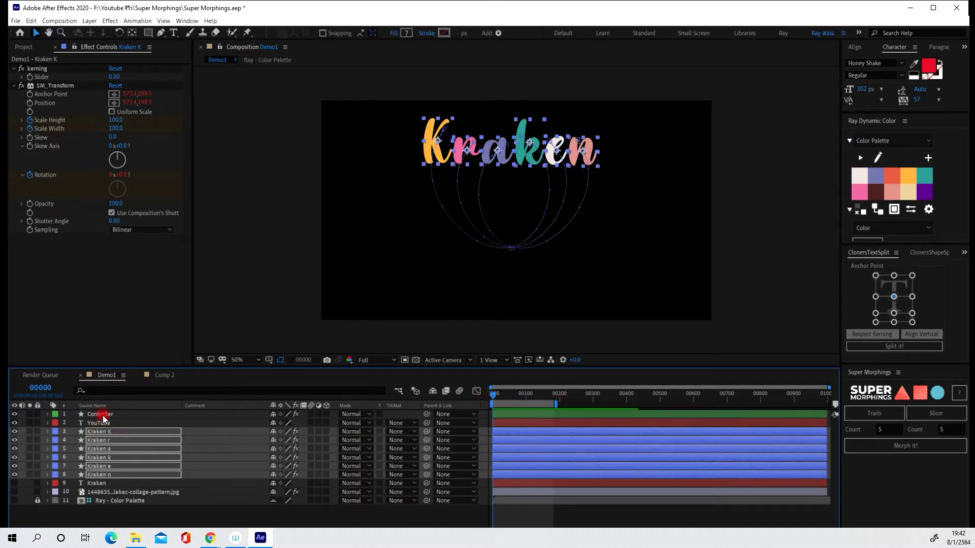
# - Select the Controller layer and expand the Amplitude, Frequency and Decay settings of its SM_Controller effect
pyautogui.click(102, 414)
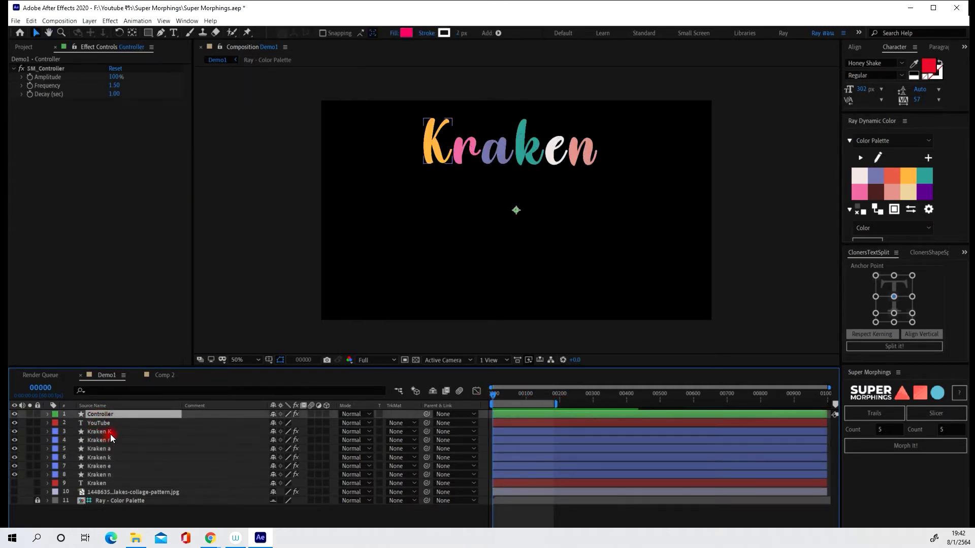
pyautogui.click(100, 414)
pyautogui.moveTo(494, 392); pyautogui.dragTo(516, 398)
pyautogui.click(73, 93)
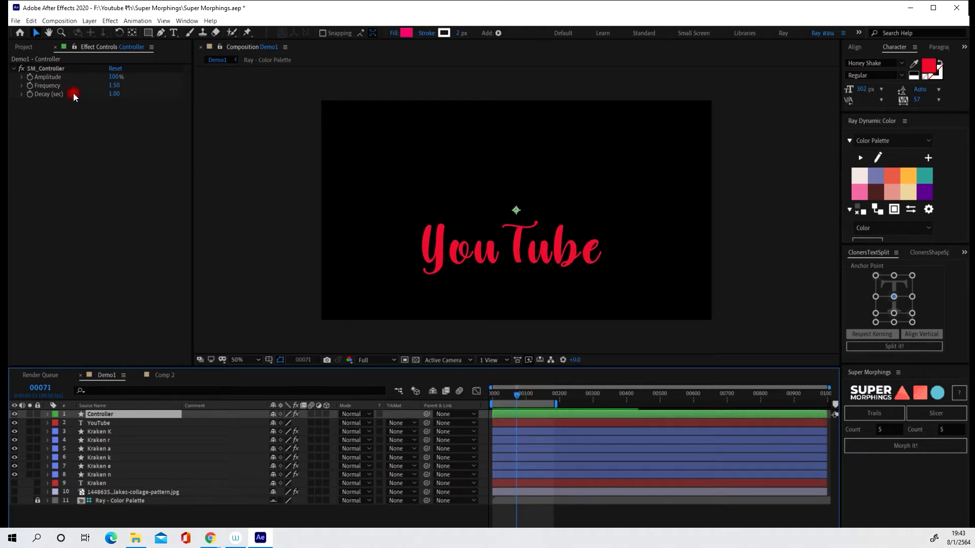
pyautogui.click(22, 78)
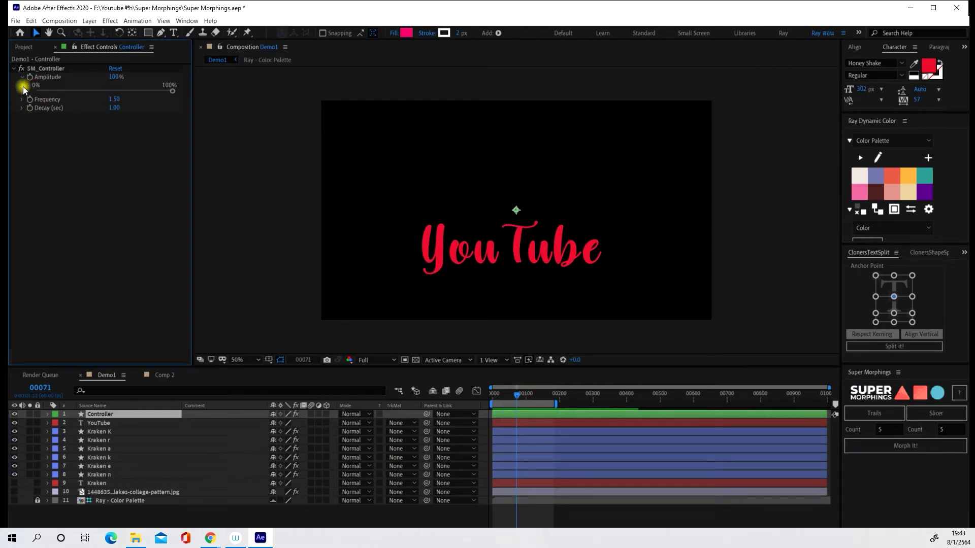
pyautogui.click(21, 106)
pyautogui.click(22, 100)
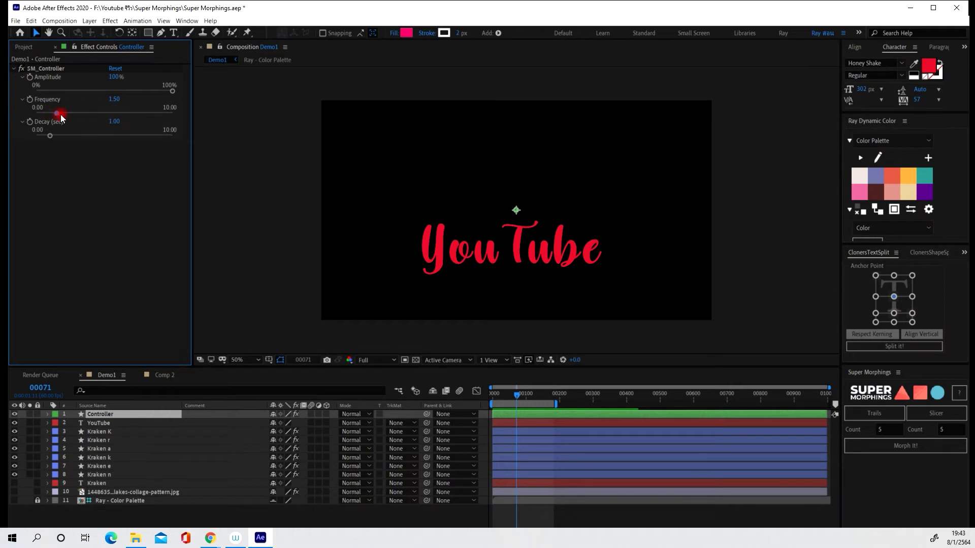
# - Reduce the SM_Controller Frequency to 0.93 and Decay to 0.75 sec, previewing the bounce between adjustments
pyautogui.moveTo(59, 114); pyautogui.dragTo(62, 138)
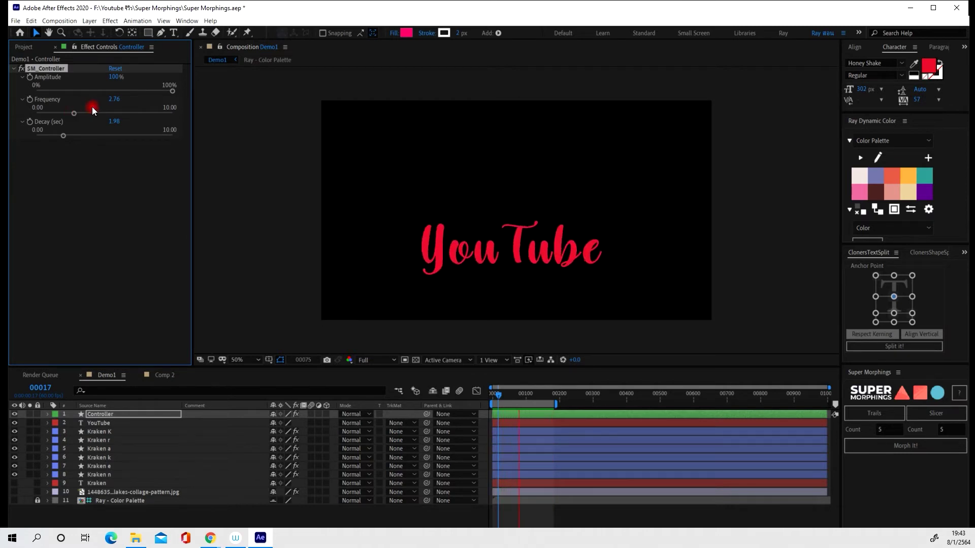
pyautogui.click(64, 136)
pyautogui.moveTo(65, 137); pyautogui.dragTo(60, 112)
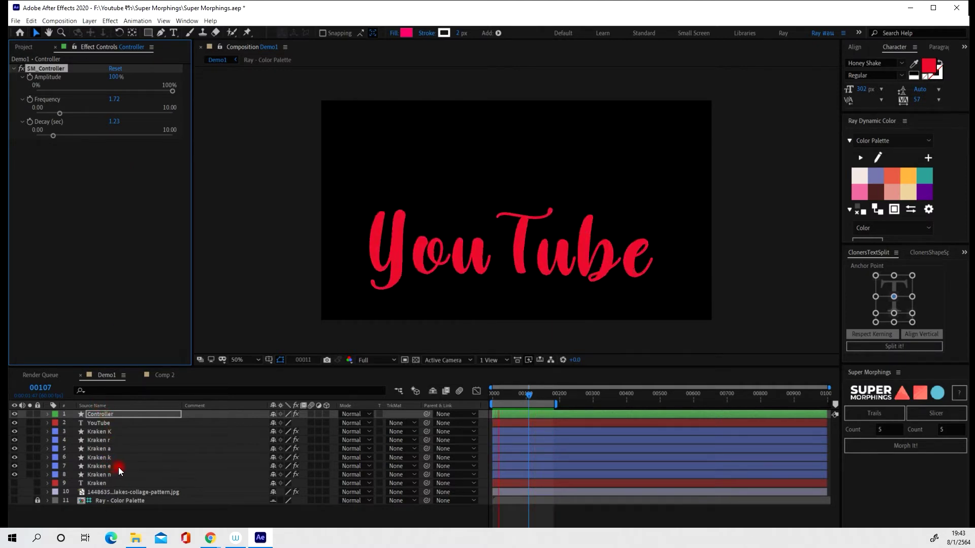
pyautogui.click(53, 147)
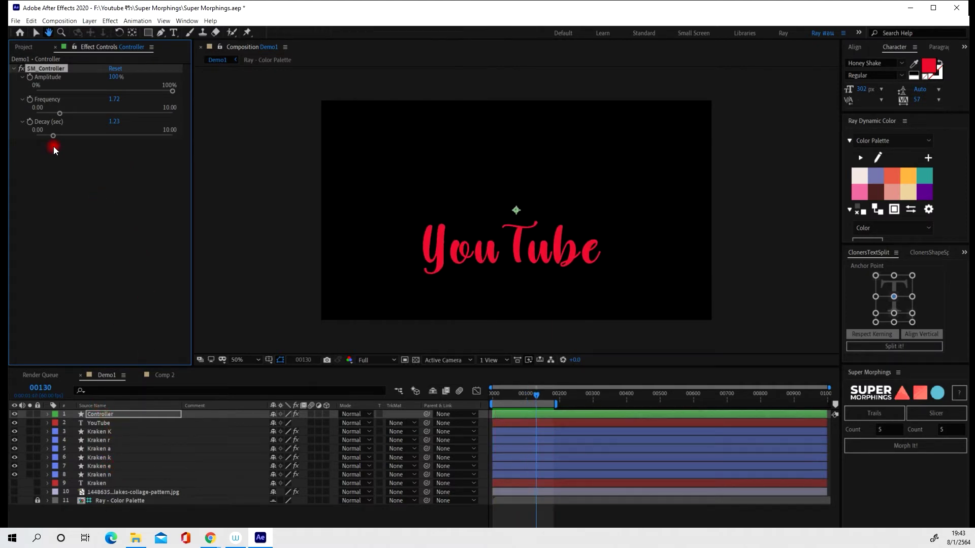
pyautogui.moveTo(52, 133); pyautogui.dragTo(45, 133)
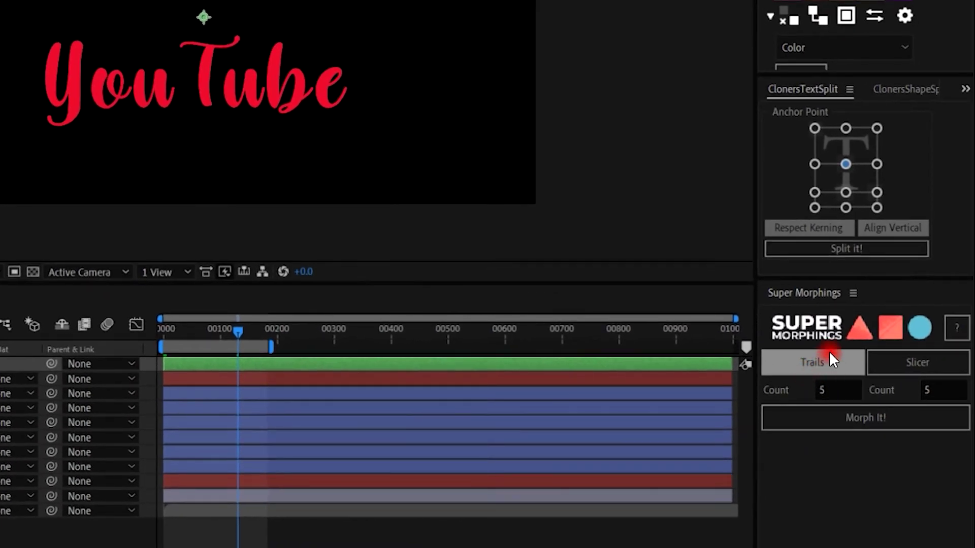
# - Add Super Morphings trails with a count of 5 to the six Kraken letter layers
pyautogui.click(835, 359)
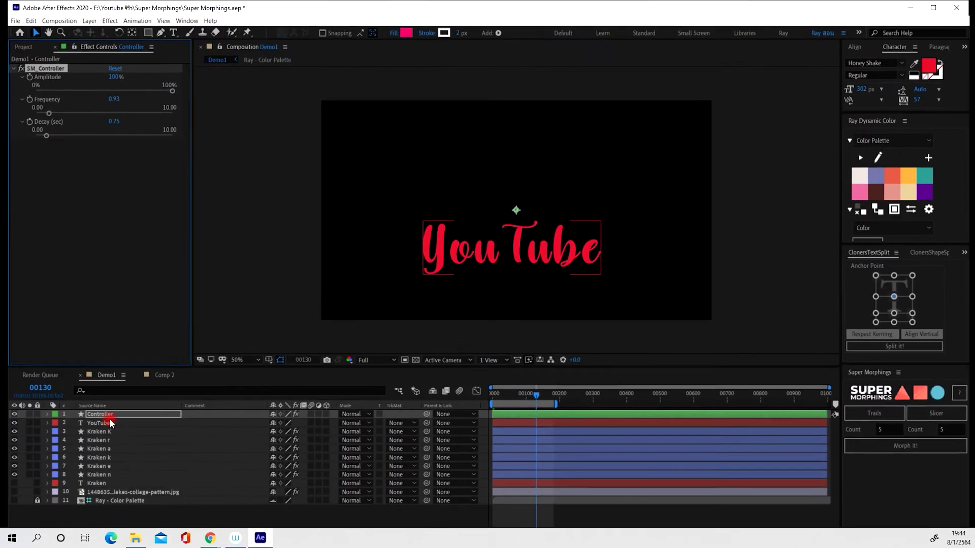
pyautogui.click(108, 420)
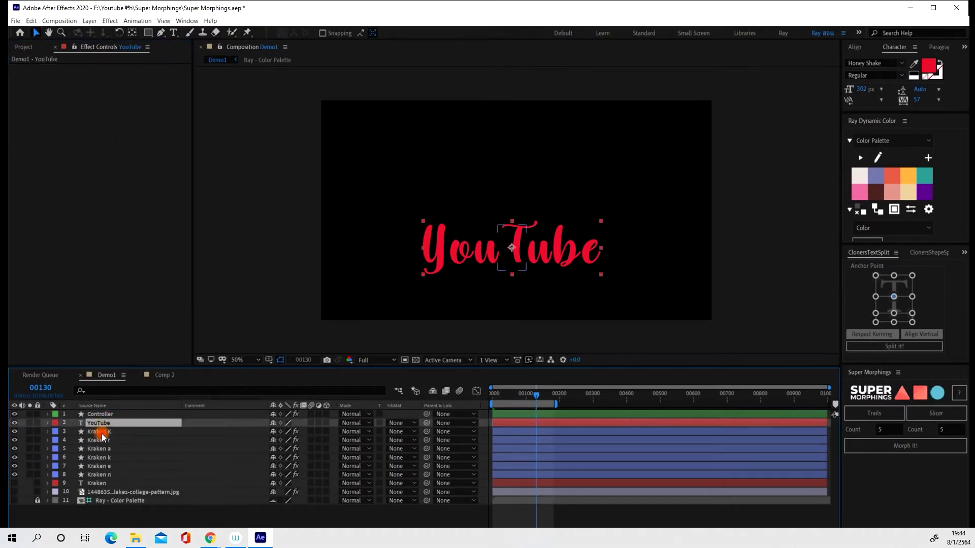
pyautogui.keyDown('shift'); pyautogui.click(99, 475); pyautogui.keyUp('shift')
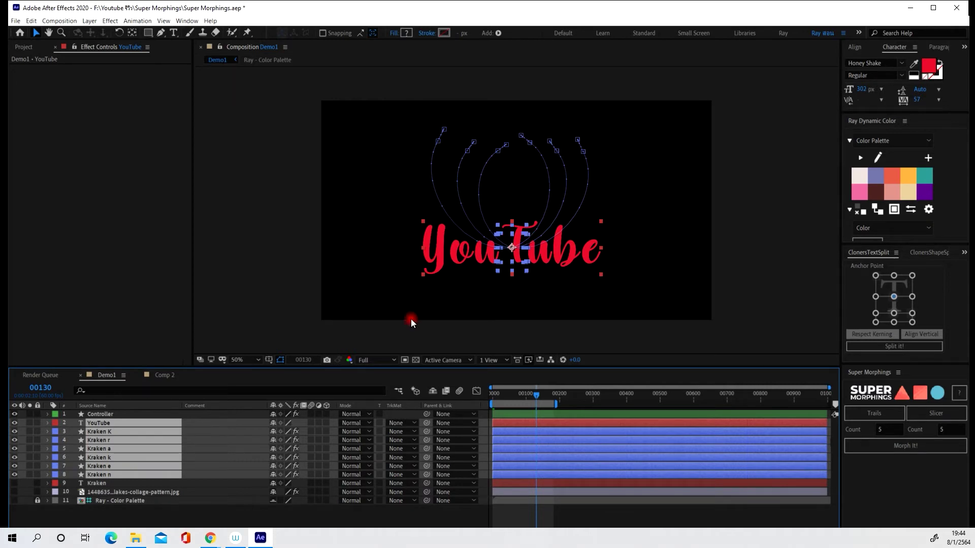
pyautogui.click(101, 498)
pyautogui.click(105, 431)
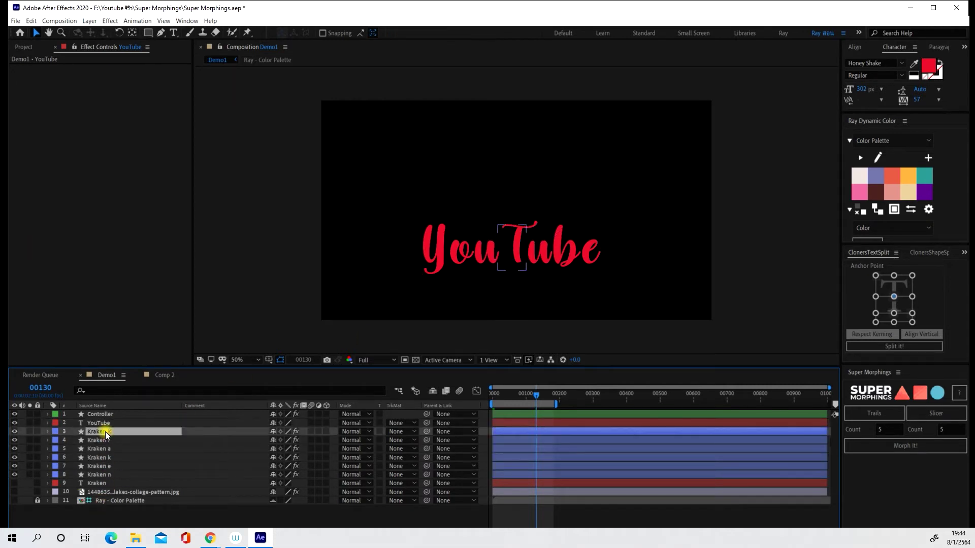
pyautogui.keyDown('shift'); pyautogui.click(102, 475); pyautogui.keyUp('shift')
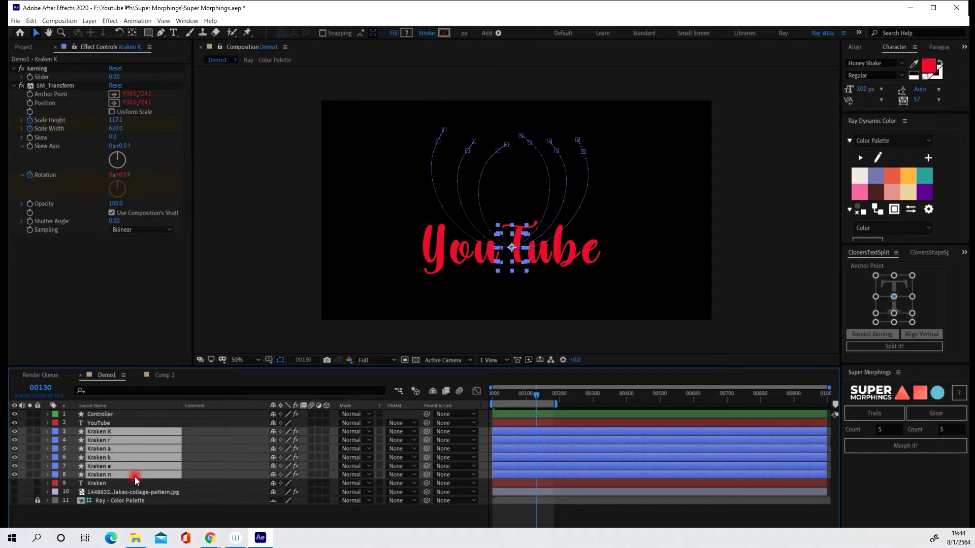
pyautogui.click(874, 413)
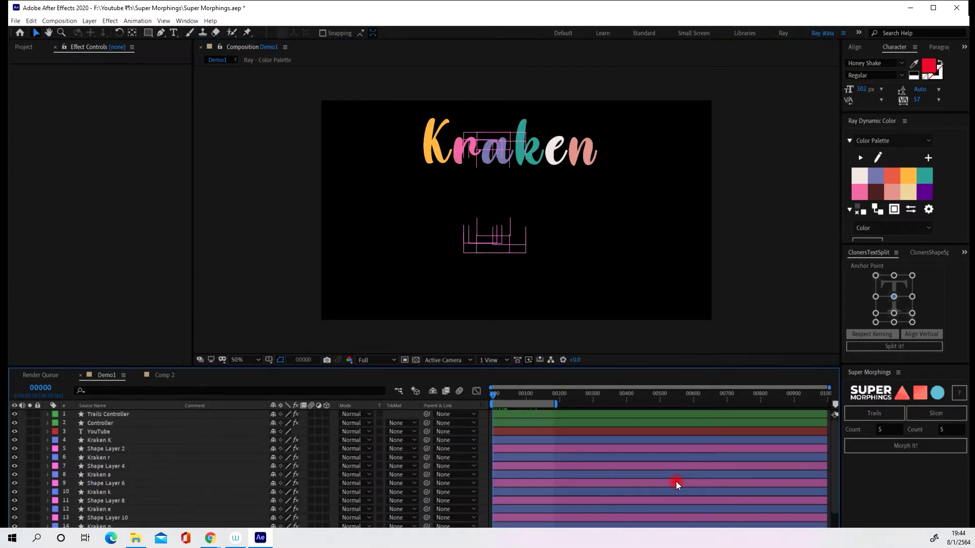
# - Preview the letter morph with its trails from the first frame
pyautogui.click(494, 392)
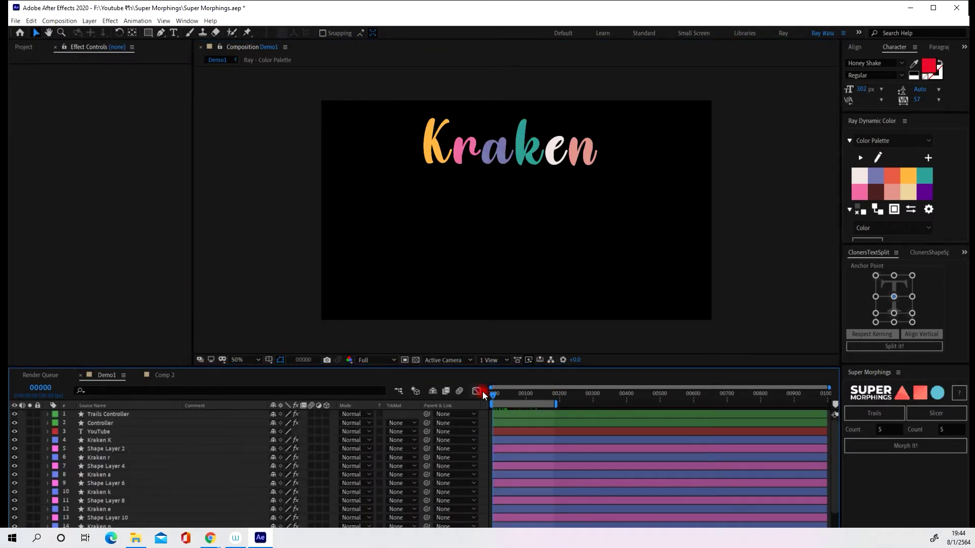
pyautogui.press('space')
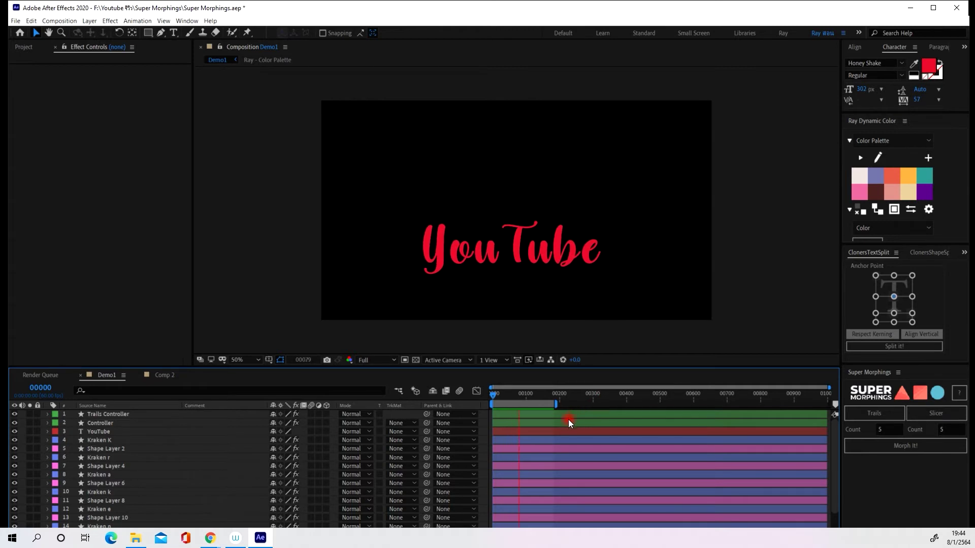
pyautogui.moveTo(528, 397); pyautogui.dragTo(497, 405)
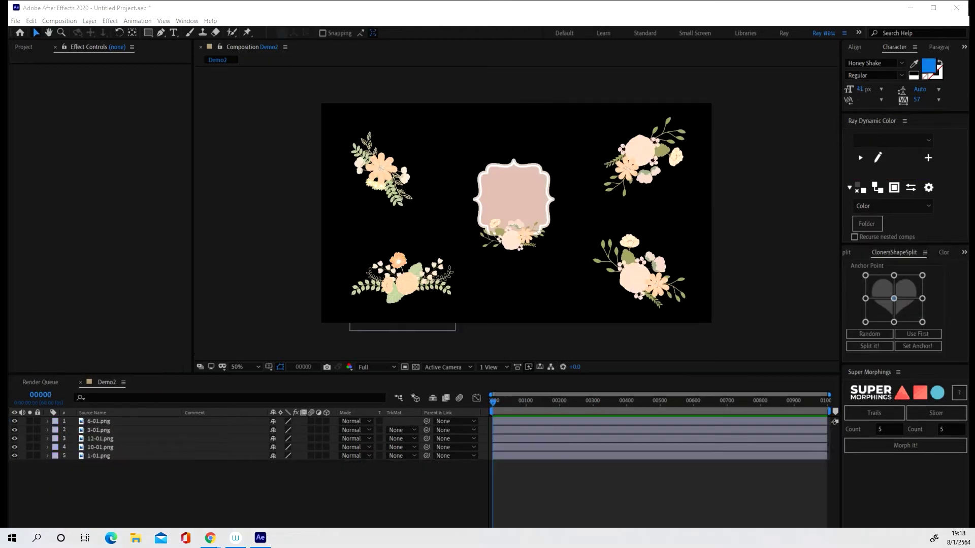
# - Examine the floral PNG layers in the Demo2 composition to see which artwork each one holds
pyautogui.click(221, 422)
pyautogui.click(144, 447)
pyautogui.click(133, 476)
pyautogui.click(109, 456)
pyautogui.click(108, 421)
pyautogui.click(99, 439)
pyautogui.click(108, 456)
pyautogui.click(116, 431)
pyautogui.click(165, 420)
pyautogui.click(383, 305)
pyautogui.click(550, 212)
pyautogui.click(416, 367)
pyautogui.click(417, 368)
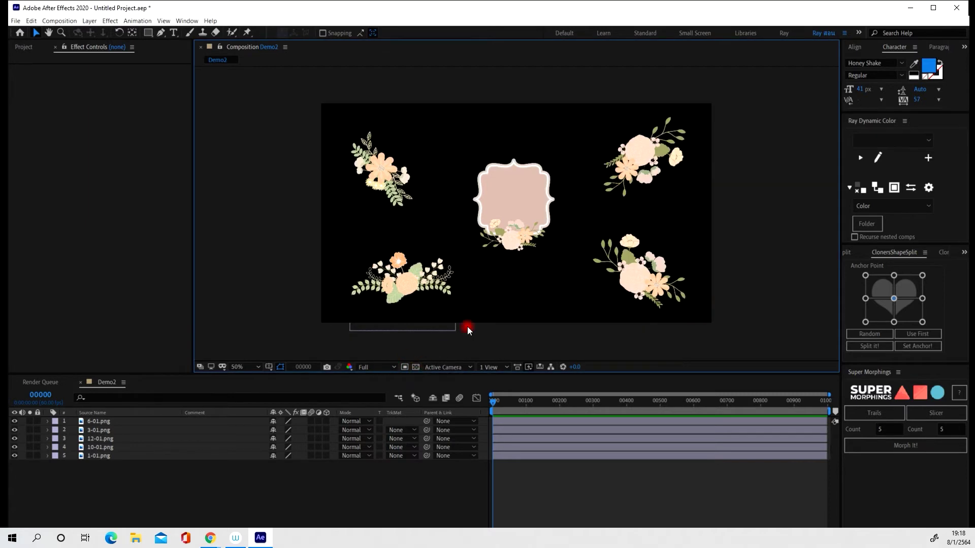
pyautogui.click(699, 201)
pyautogui.click(100, 422)
pyautogui.click(99, 431)
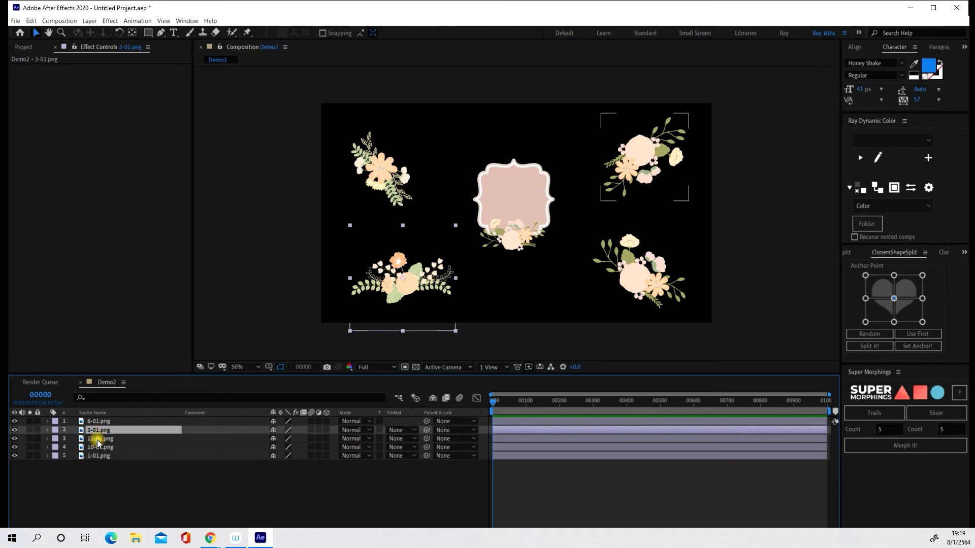
pyautogui.click(98, 439)
pyautogui.click(98, 447)
# - Morph the four floral PNG layers into the framed artwork on layer 1-01.png with Super Morphings
pyautogui.click(101, 421)
pyautogui.keyDown('shift'); pyautogui.click(96, 456); pyautogui.keyUp('shift')
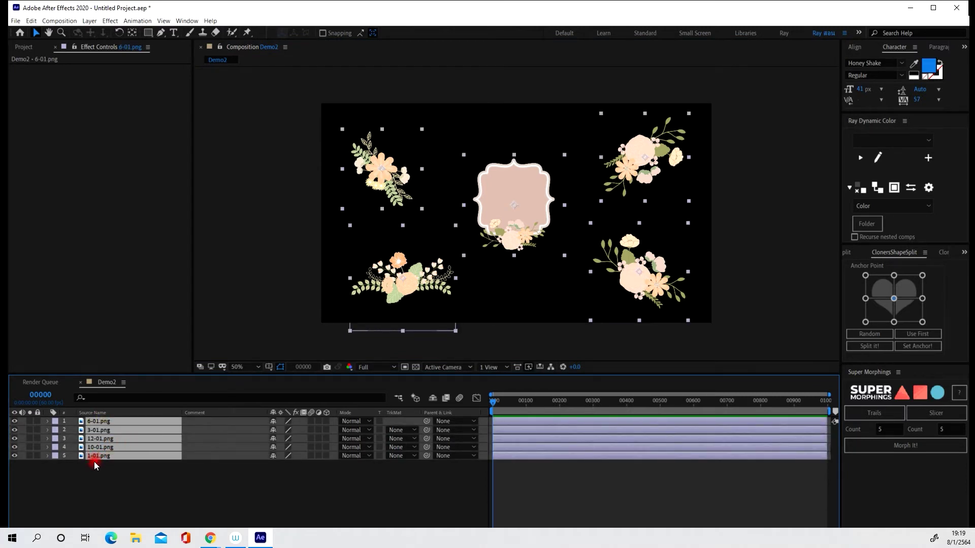
pyautogui.click(95, 458)
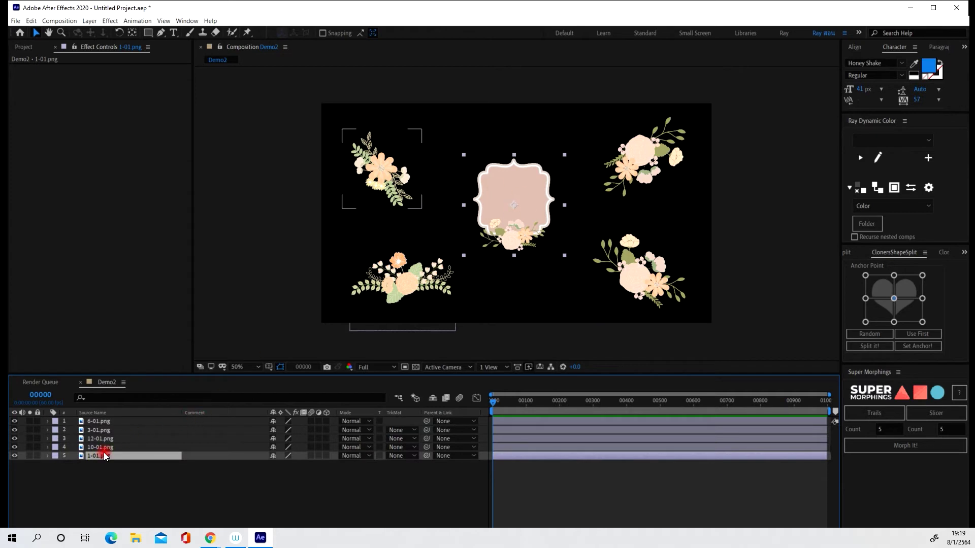
pyautogui.click(101, 421)
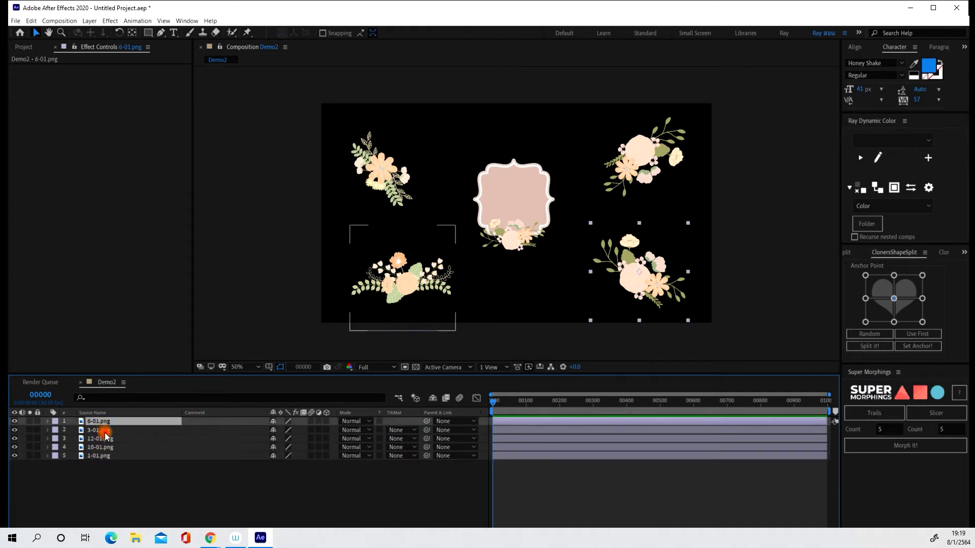
pyautogui.keyDown('shift'); pyautogui.click(95, 457); pyautogui.keyUp('shift')
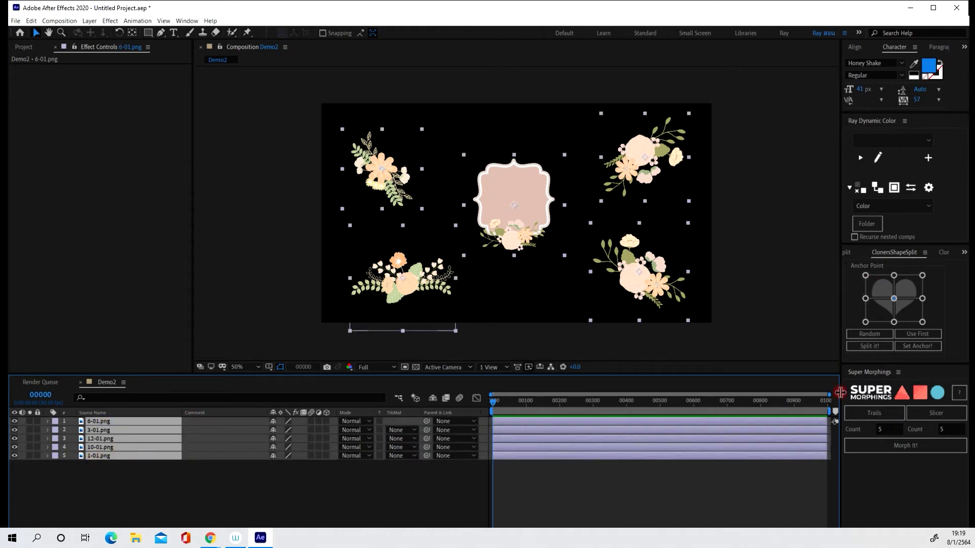
pyautogui.click(915, 447)
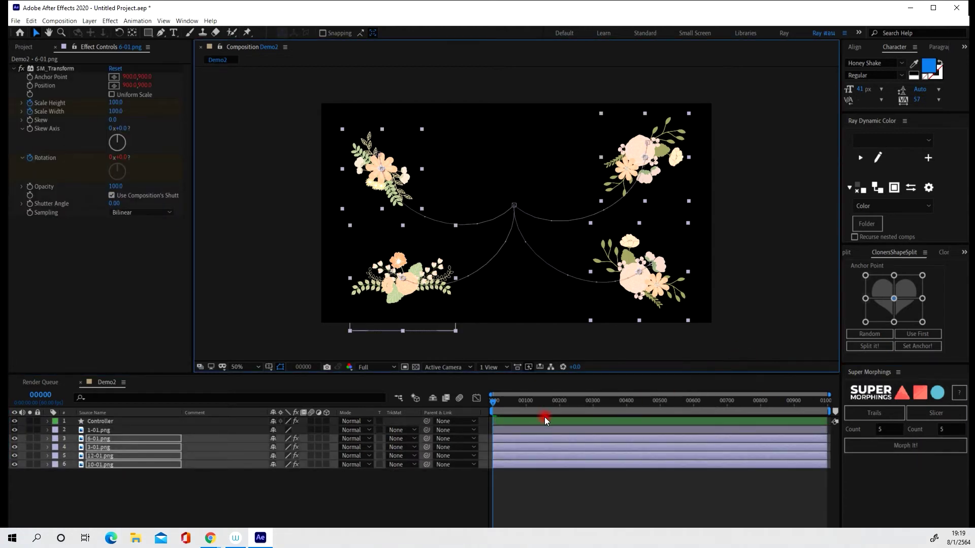
# - Preview the floral morph and shorten the work area to end at about frame 111
pyautogui.moveTo(492, 407); pyautogui.dragTo(521, 410)
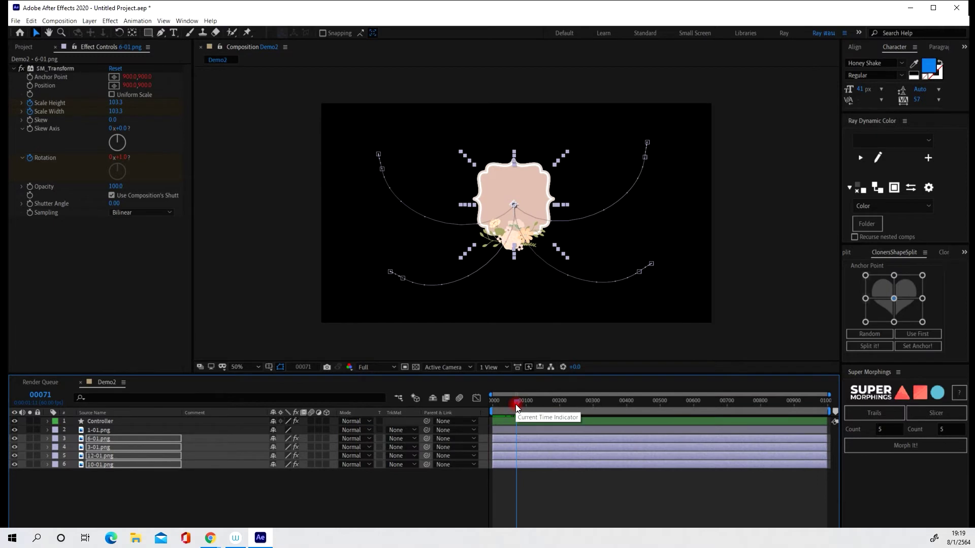
pyautogui.press('space')
pyautogui.click(529, 401)
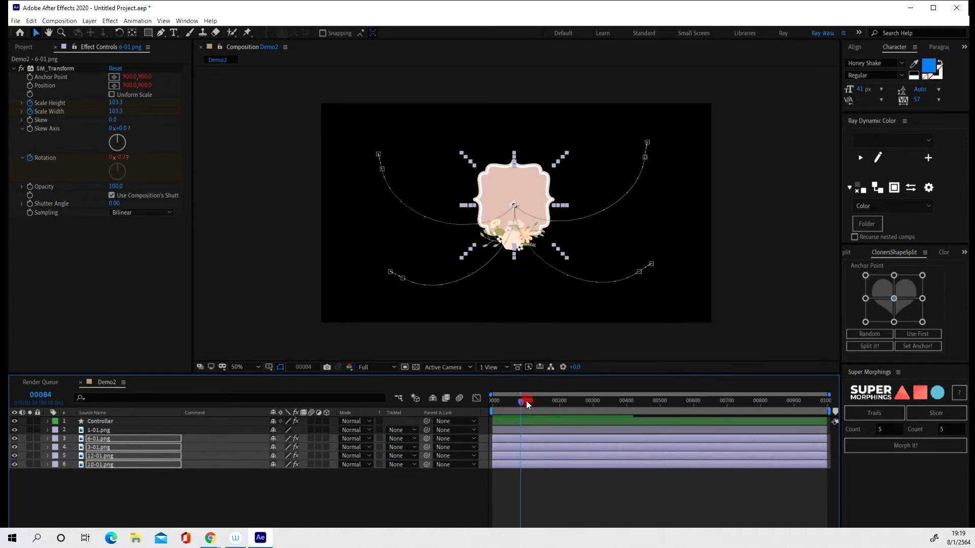
pyautogui.press('space')
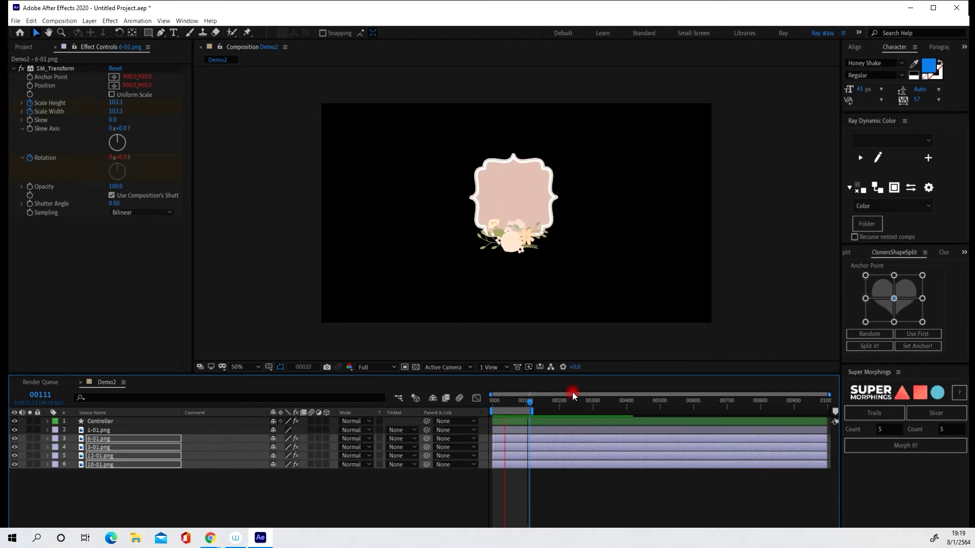
pyautogui.moveTo(516, 401)
pyautogui.mouseDown()
pyautogui.moveTo(497, 408)
pyautogui.moveTo(508, 412)
pyautogui.mouseUp()
pyautogui.click(361, 268)
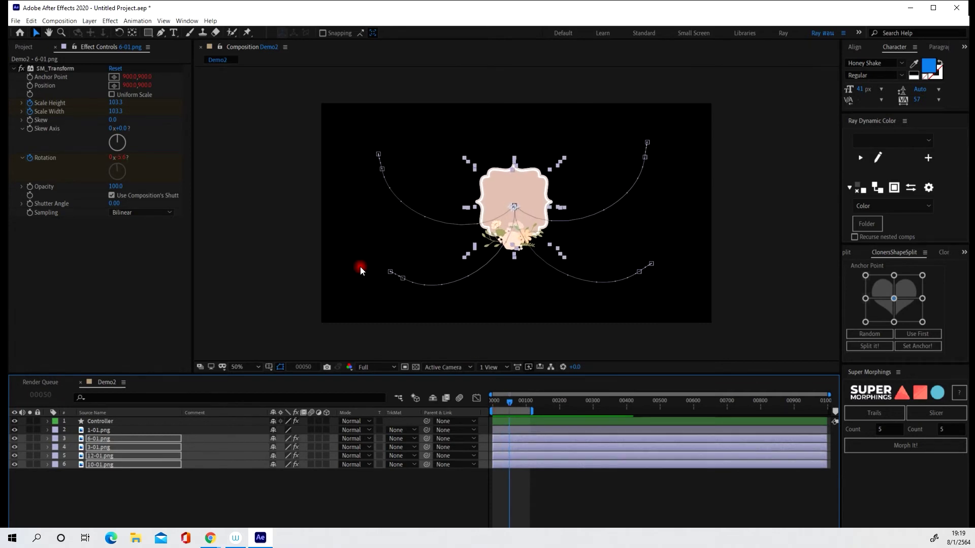
# - Add Super Morphings trails with a count of 5 to the morphed floral layers
pyautogui.click(219, 434)
pyautogui.click(92, 422)
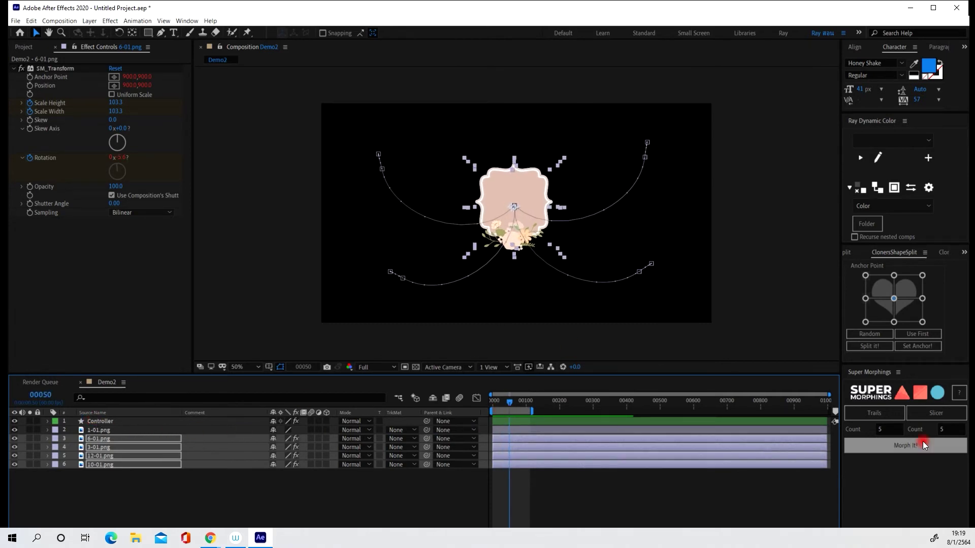
pyautogui.click(877, 415)
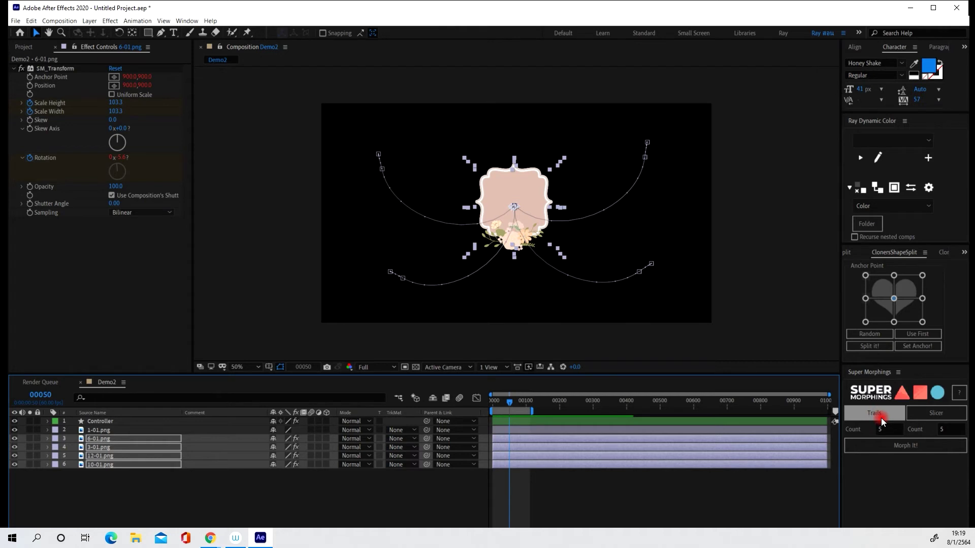
pyautogui.click(307, 423)
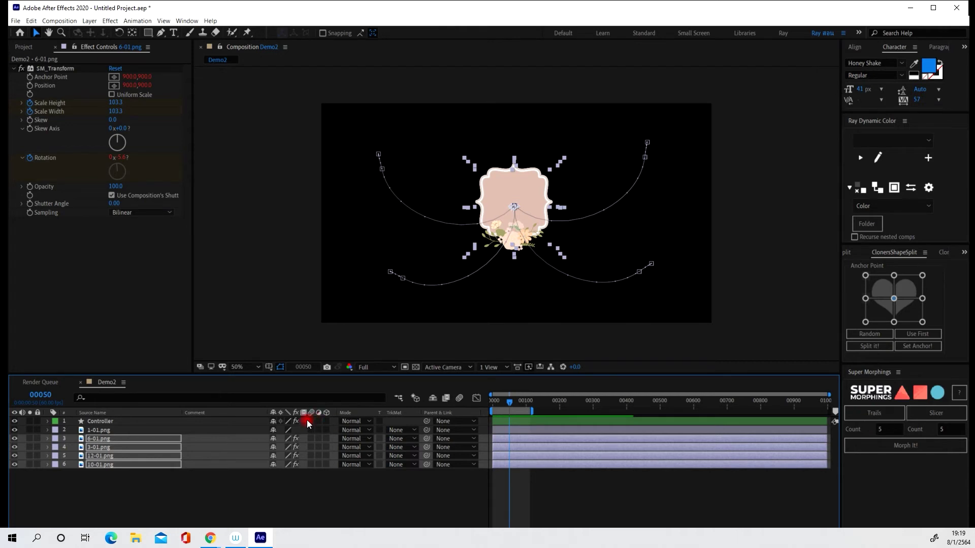
pyautogui.keyDown('shift'); pyautogui.click(104, 431); pyautogui.keyUp('shift')
pyautogui.click(742, 429)
pyautogui.click(881, 414)
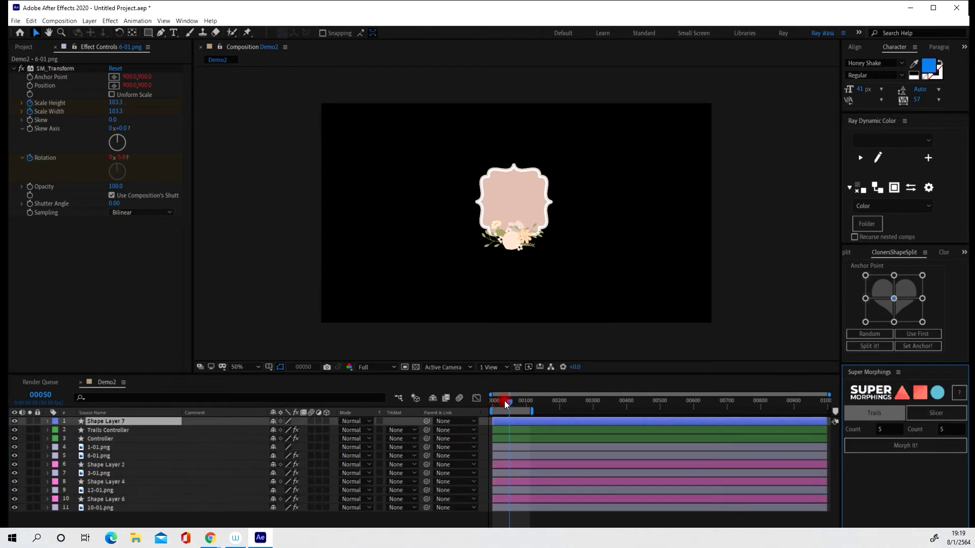
# - Preview the floral morph from the first frame and examine its trails at frame 17
pyautogui.moveTo(507, 401); pyautogui.dragTo(486, 407)
pyautogui.press('space')
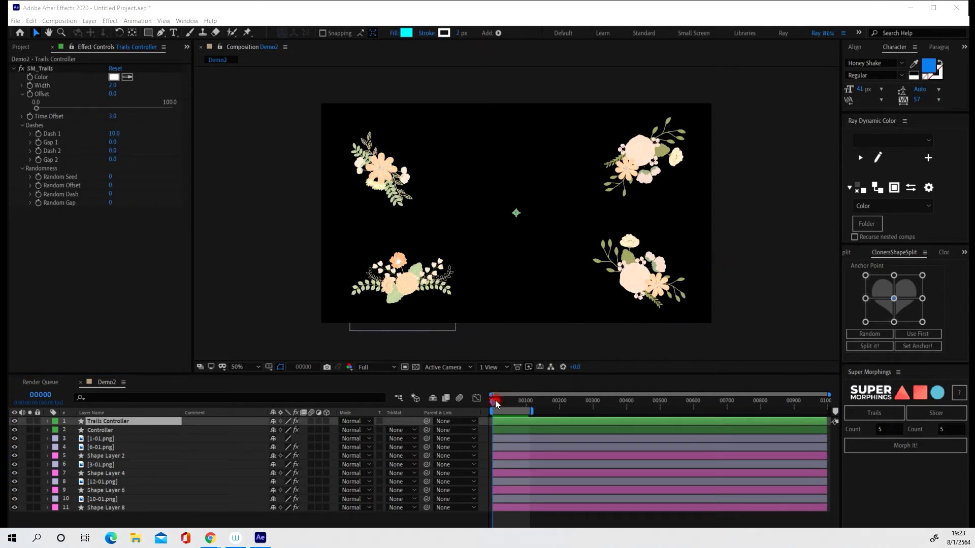
pyautogui.moveTo(494, 402); pyautogui.dragTo(500, 407)
pyautogui.click(527, 228)
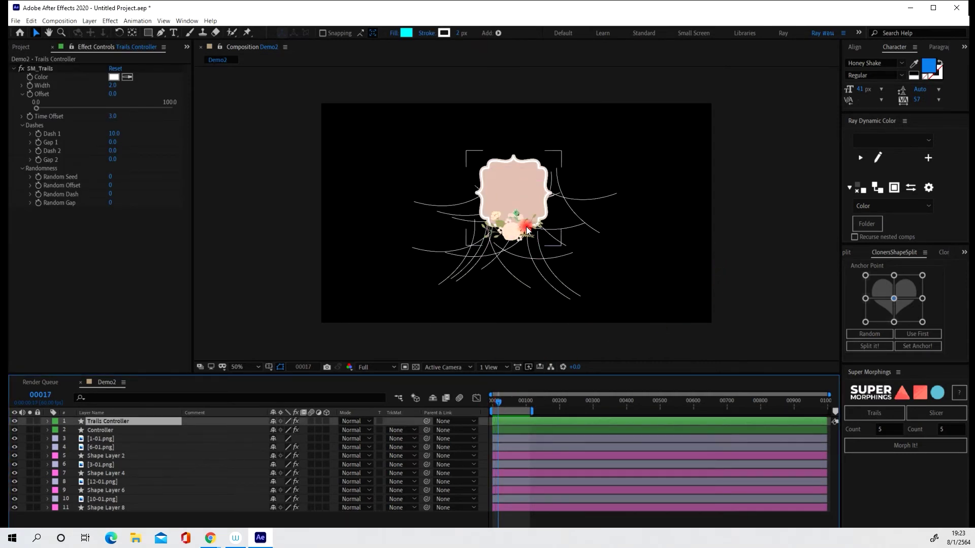
pyautogui.click(539, 279)
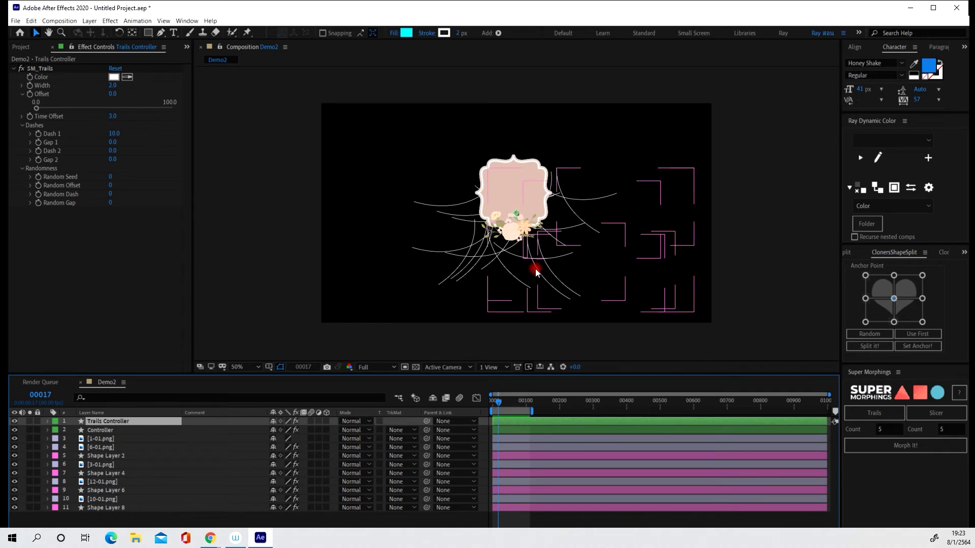
pyautogui.click(510, 412)
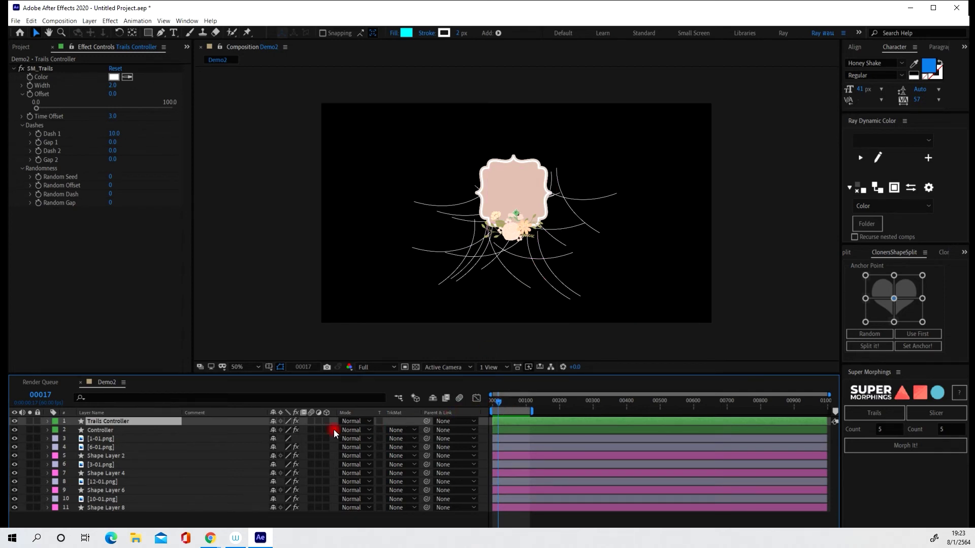
# - Enable motion blur for all Demo2 layers and the composition, checking it in the morph's opening frames
pyautogui.moveTo(308, 423); pyautogui.dragTo(304, 498)
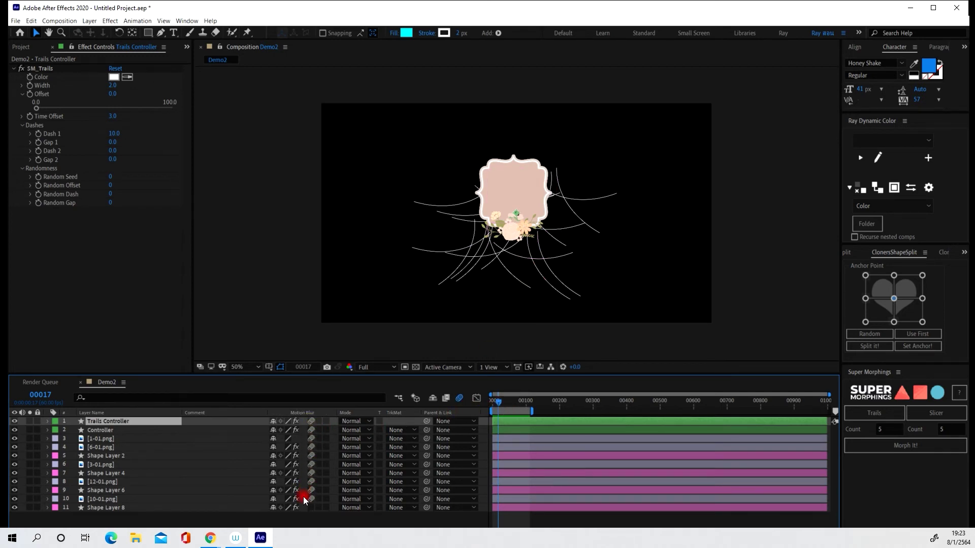
pyautogui.click(460, 400)
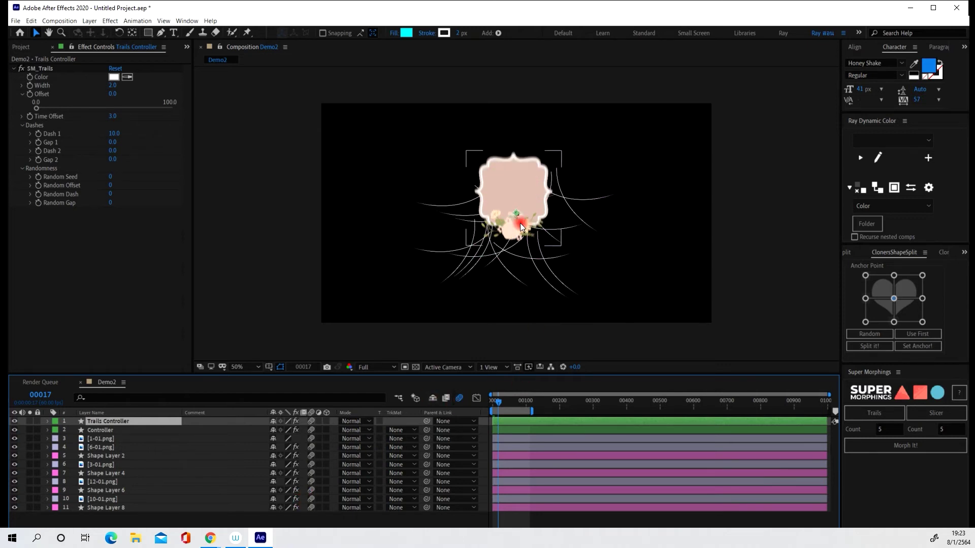
pyautogui.click(495, 403)
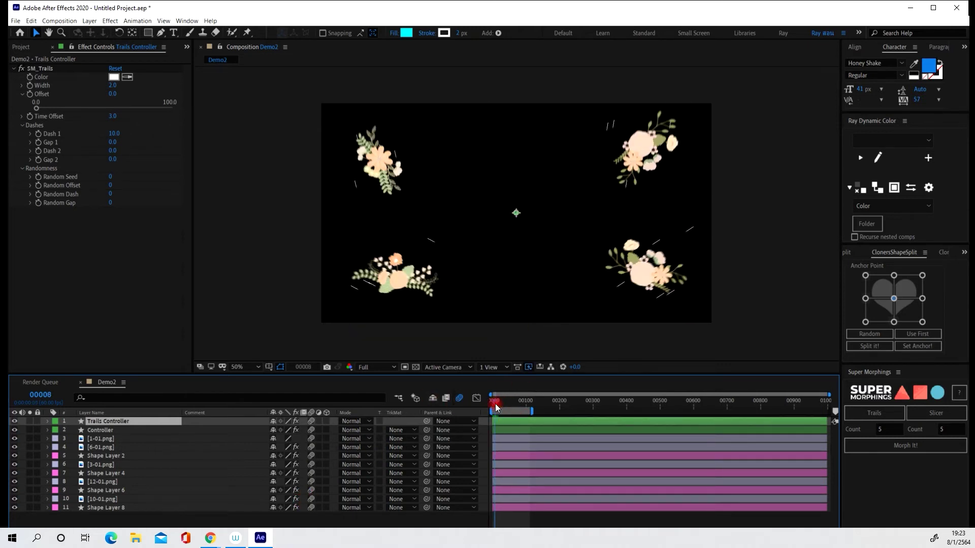
pyautogui.moveTo(496, 408); pyautogui.dragTo(499, 409)
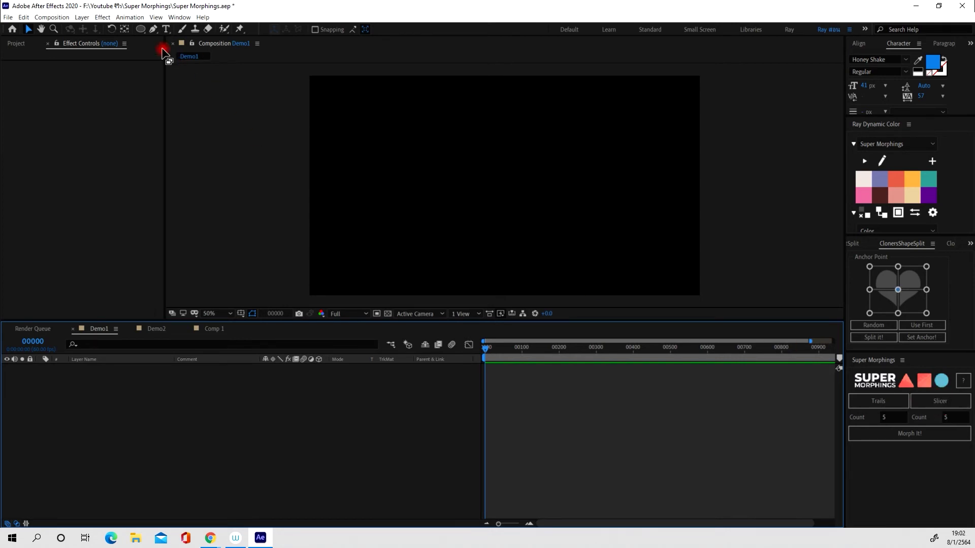
# - Draw a cyan five-pointed star on the left side of the Demo1 composition
pyautogui.moveTo(141, 29)
pyautogui.mouseDown()
pyautogui.moveTo(165, 51)
pyautogui.moveTo(168, 73)
pyautogui.mouseUp()
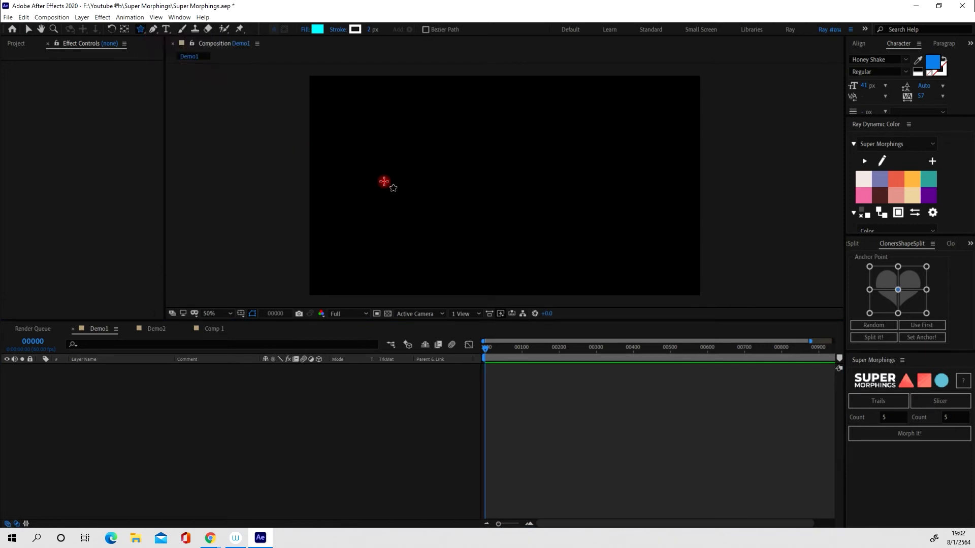
pyautogui.moveTo(385, 182); pyautogui.dragTo(425, 218)
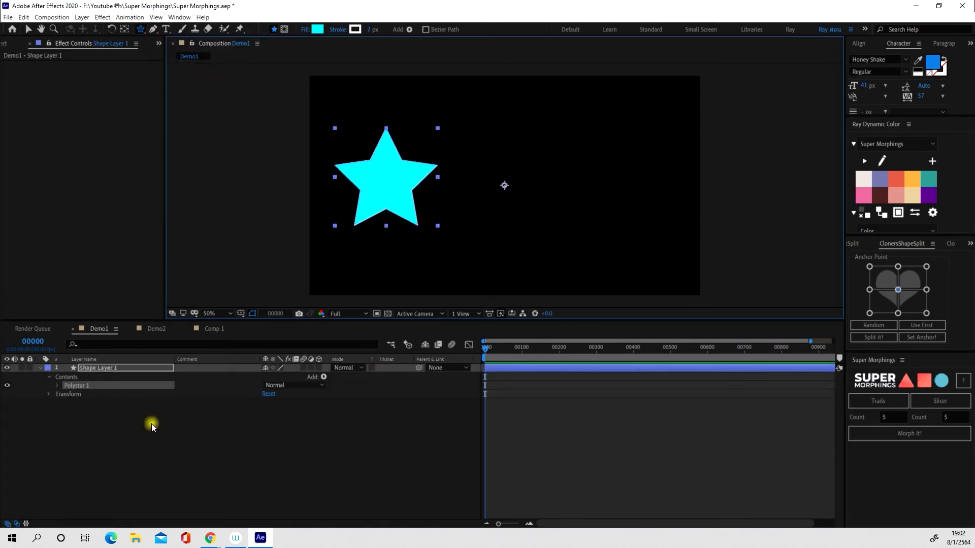
pyautogui.click(94, 369)
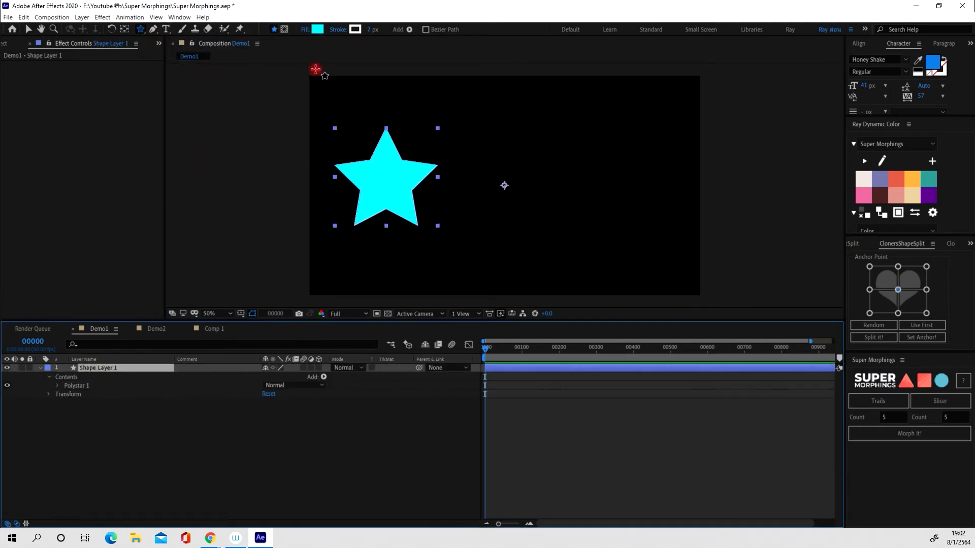
pyautogui.click(131, 406)
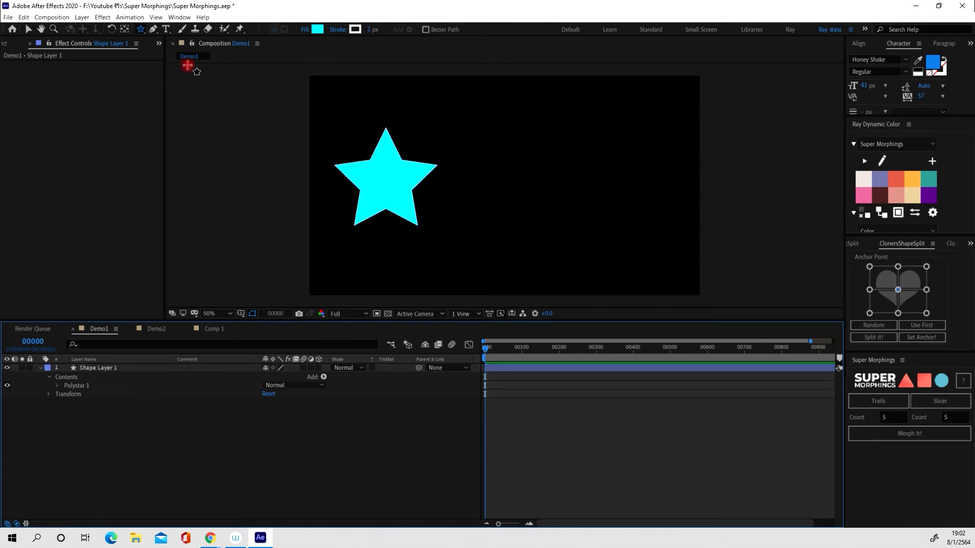
# - Draw a cyan circle to the right of the star and move both shapes slightly upward and closer together
pyautogui.moveTo(139, 28); pyautogui.dragTo(163, 51)
pyautogui.moveTo(577, 171); pyautogui.dragTo(659, 252)
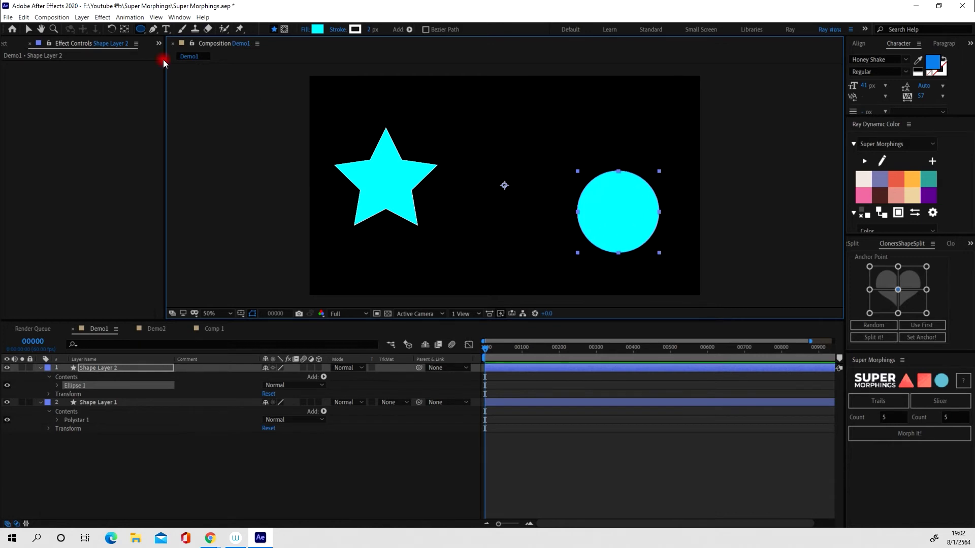
pyautogui.click(28, 29)
pyautogui.moveTo(636, 210); pyautogui.dragTo(624, 193)
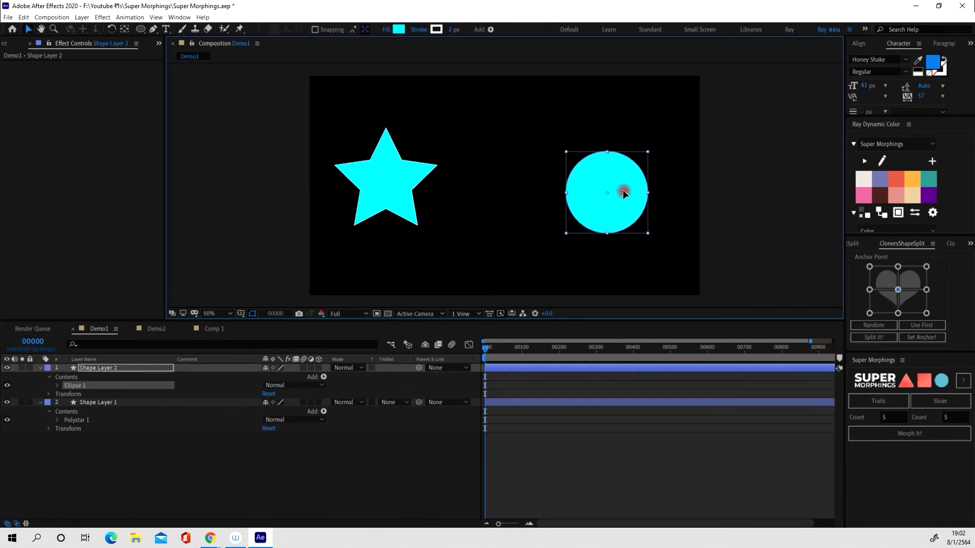
pyautogui.moveTo(392, 170); pyautogui.dragTo(399, 165)
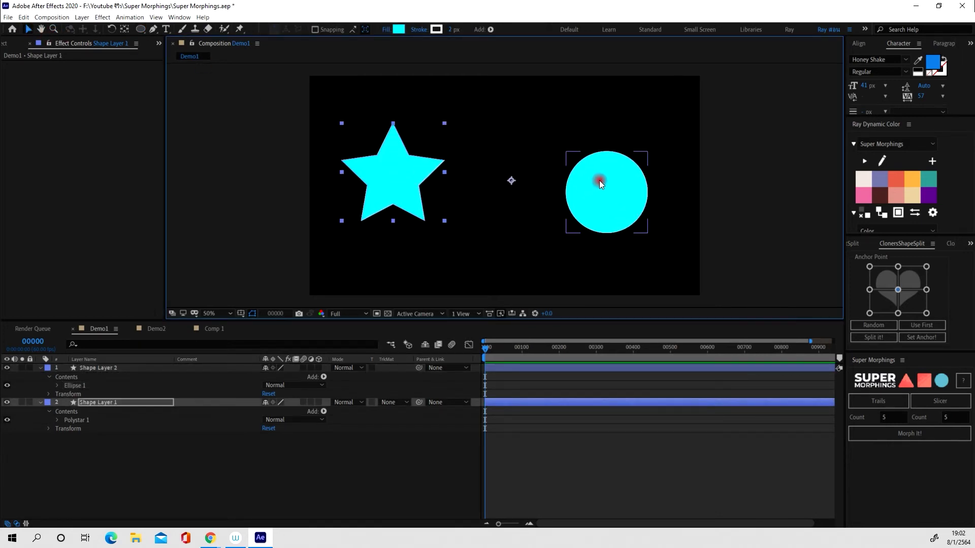
# - Split the star layer into slices with the Super Morphings Slicer, using a count of 5
pyautogui.click(100, 402)
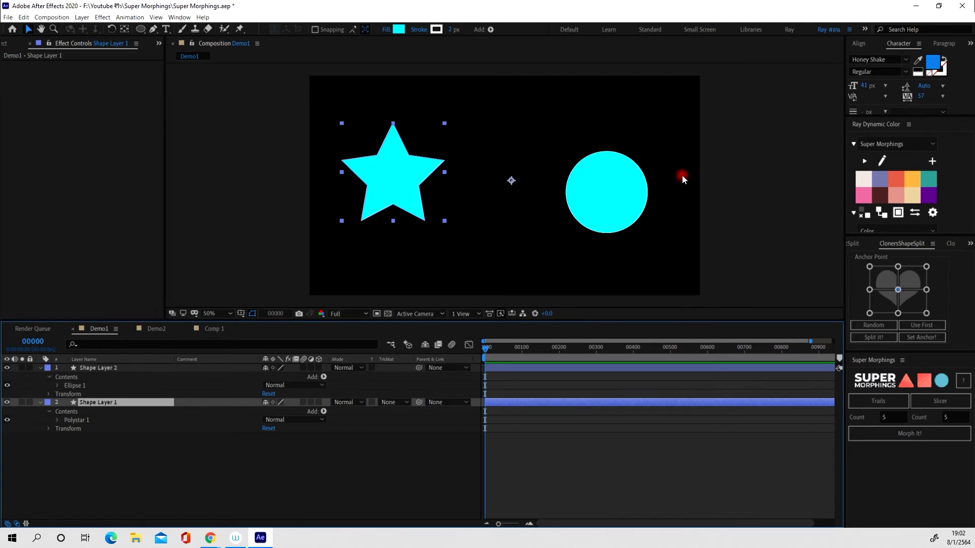
pyautogui.click(940, 401)
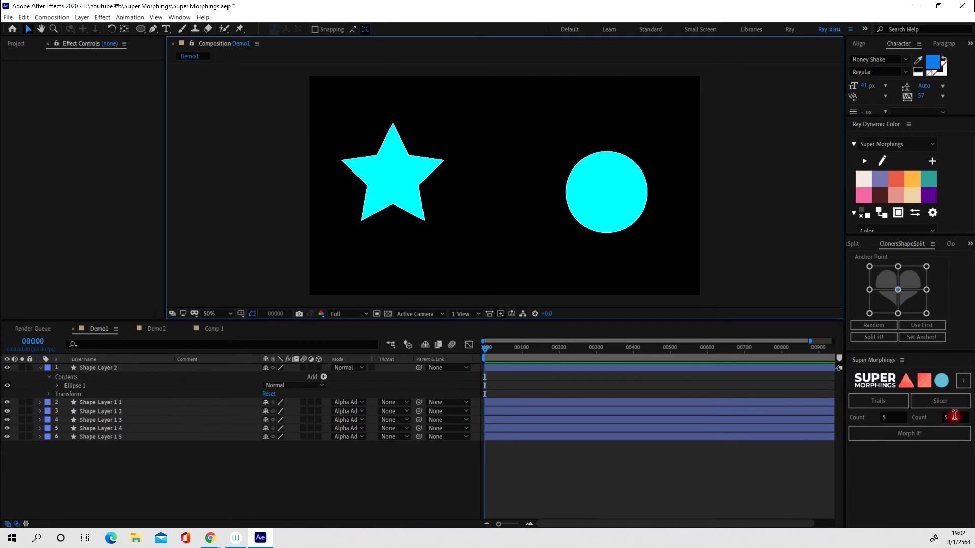
# - Examine the star's slice layers individually, toggling the first slice's visibility to see which piece it holds
pyautogui.click(112, 411)
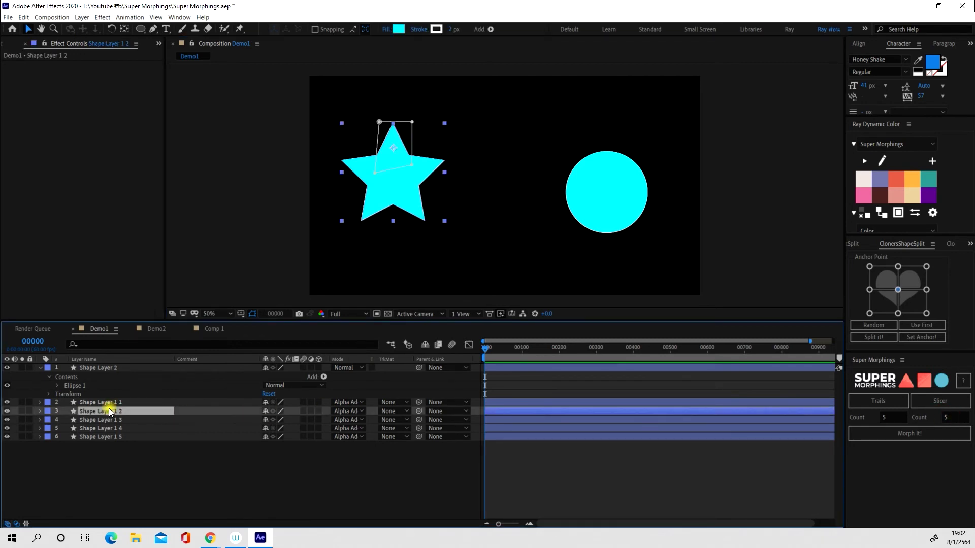
pyautogui.click(105, 420)
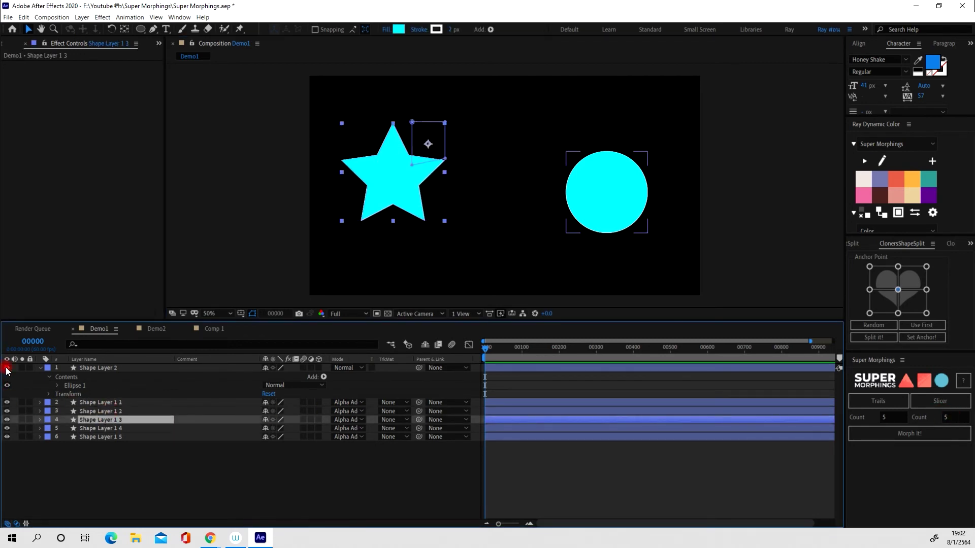
pyautogui.click(8, 403)
pyautogui.click(8, 403)
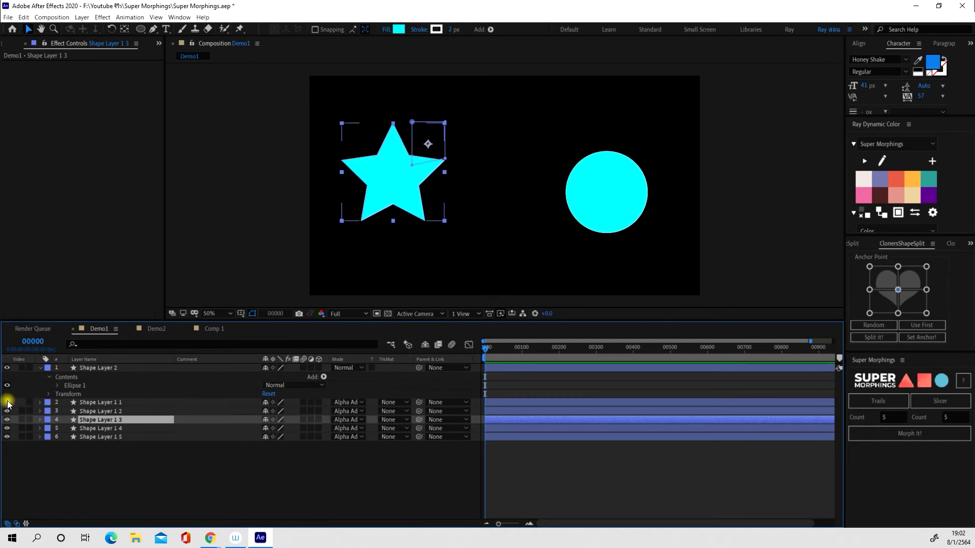
pyautogui.moveTo(7, 402)
pyautogui.mouseDown()
pyautogui.moveTo(8, 423)
pyautogui.moveTo(7, 402)
pyautogui.mouseUp()
pyautogui.click(89, 457)
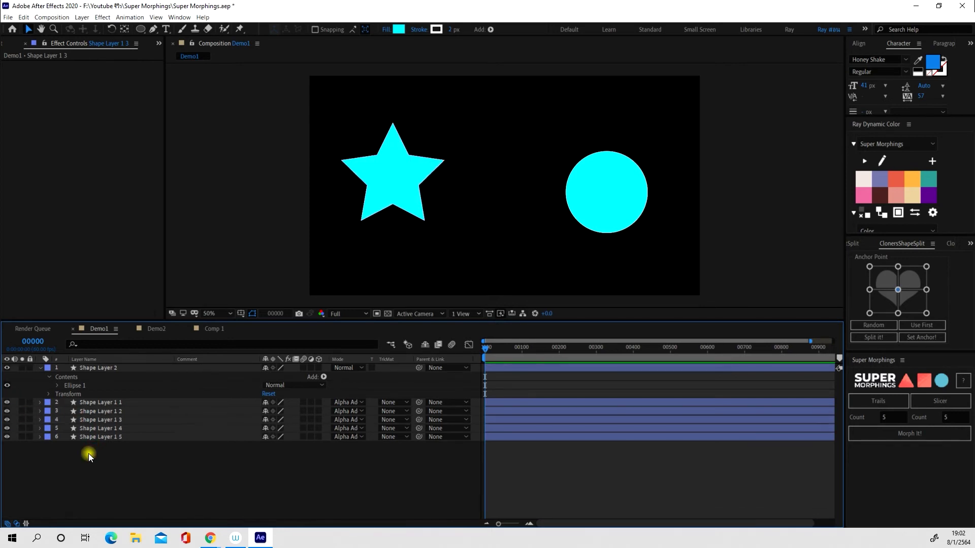
pyautogui.rightClick(104, 378)
pyautogui.click(98, 436)
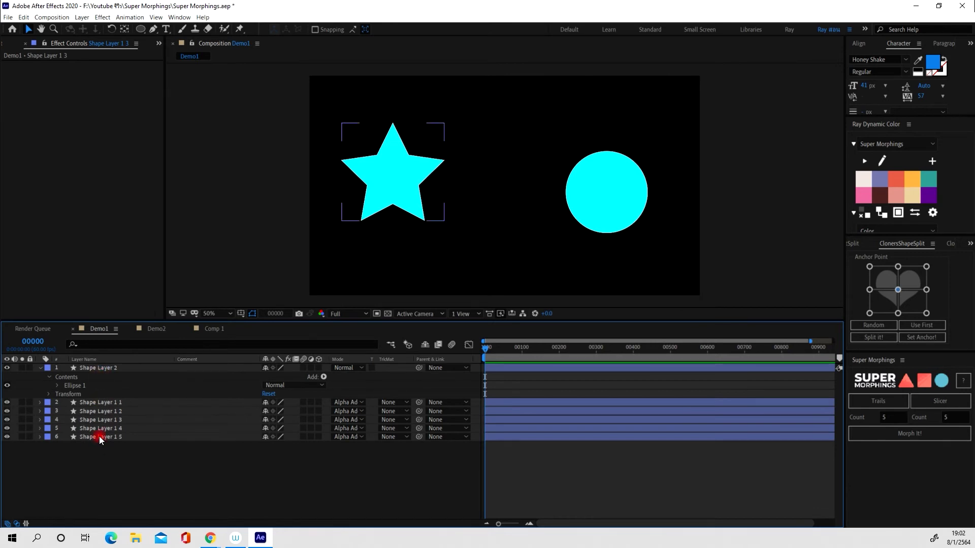
# - Morph the five star slices into the cyan circle with Super Morphings and preview the animation
pyautogui.keyDown('shift'); pyautogui.click(96, 368); pyautogui.keyUp('shift')
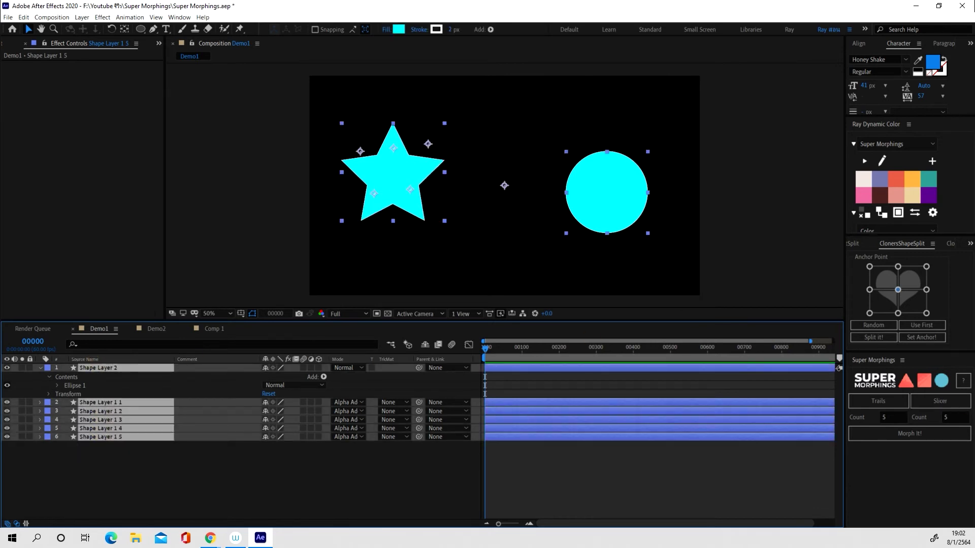
pyautogui.click(908, 434)
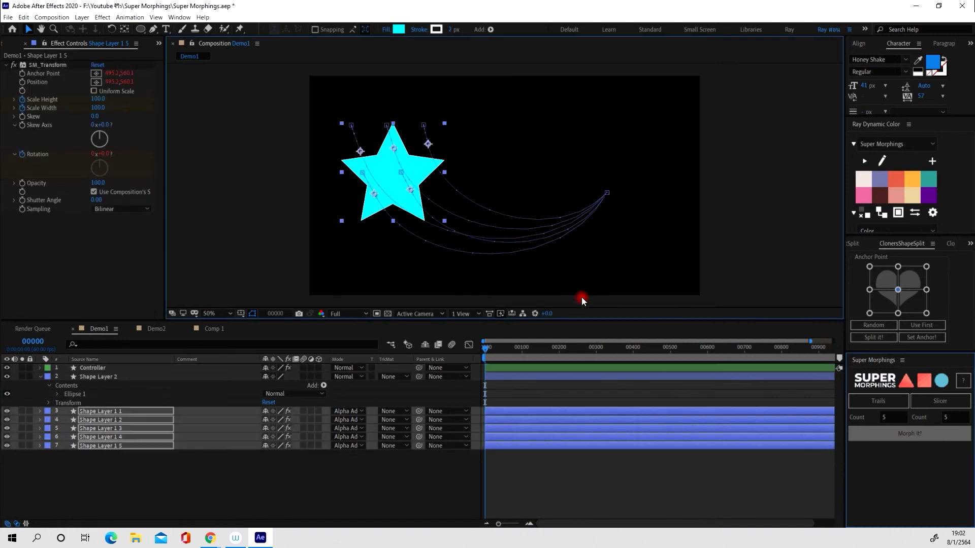
pyautogui.moveTo(519, 359)
pyautogui.mouseDown()
pyautogui.moveTo(485, 354)
pyautogui.moveTo(507, 353)
pyautogui.mouseUp()
pyautogui.press('space')
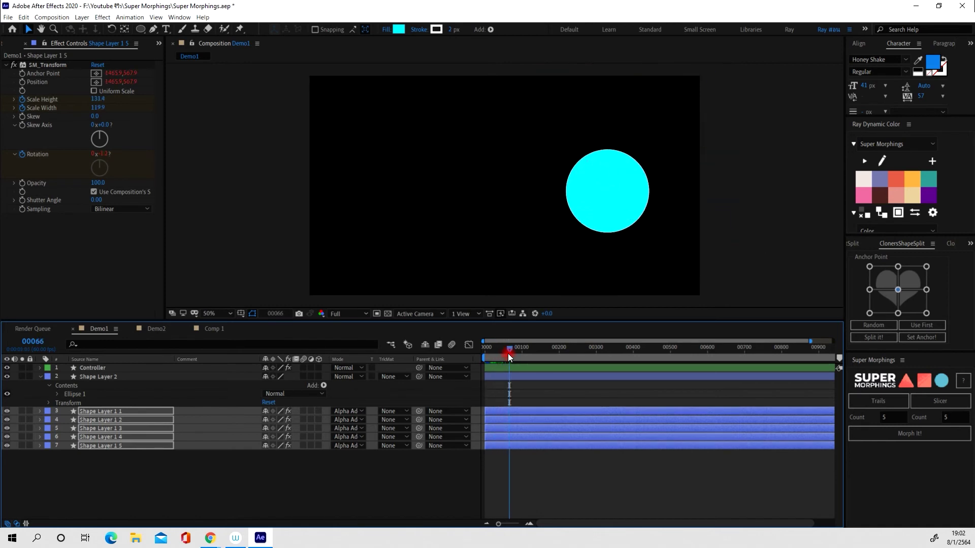
pyautogui.press('space')
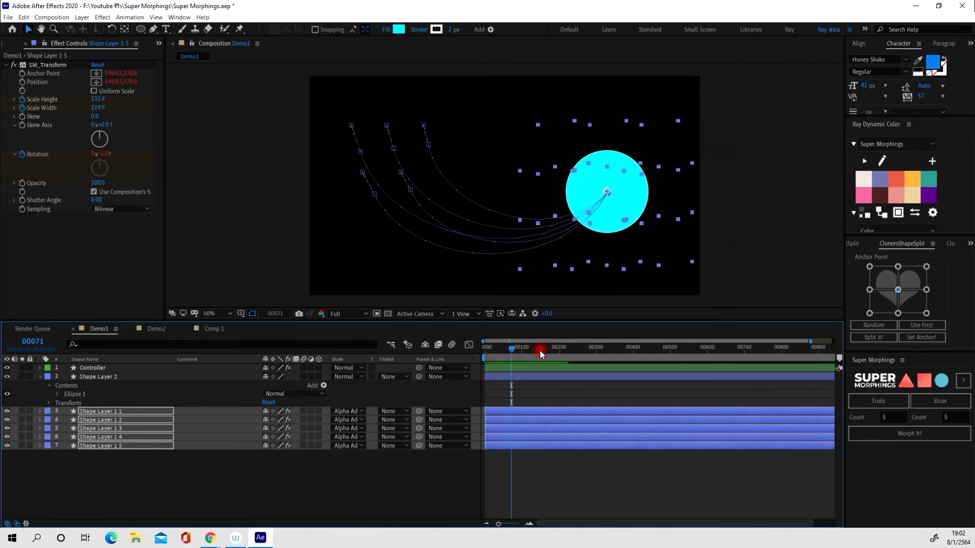
# - Add Super Morphings trails with a count of 5 to the morphing star slices at the first frame and check the motion
pyautogui.moveTo(509, 350); pyautogui.dragTo(486, 351)
pyautogui.click(885, 400)
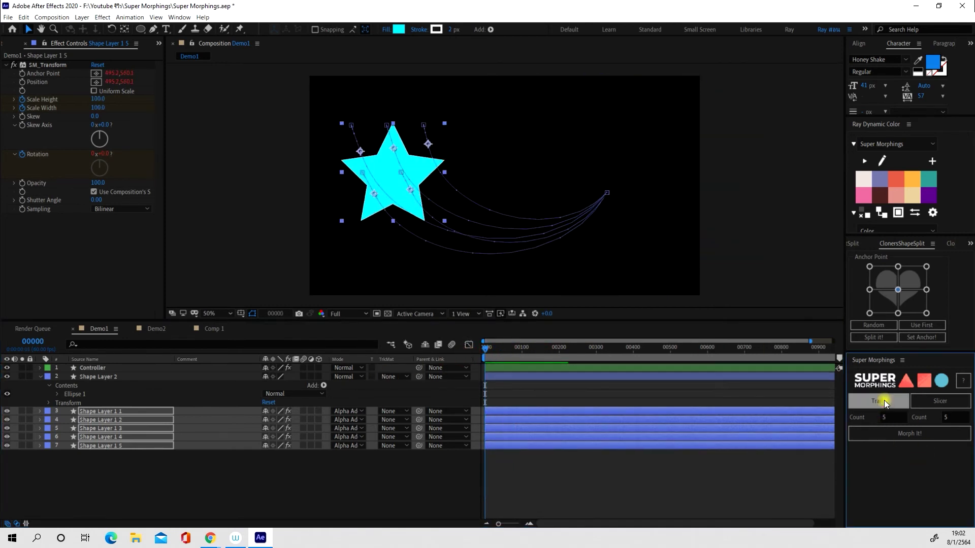
pyautogui.moveTo(487, 352); pyautogui.dragTo(505, 336)
pyautogui.click(549, 316)
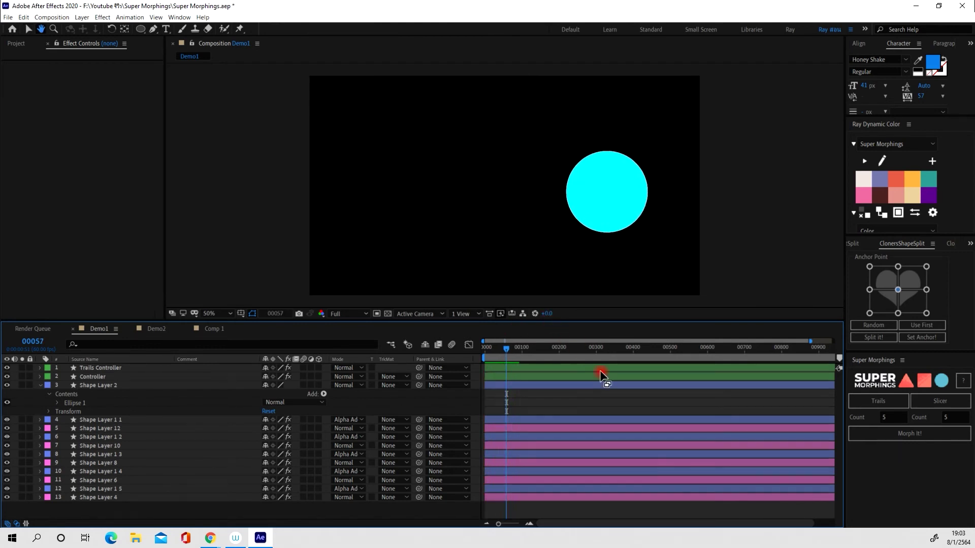
pyautogui.click(902, 431)
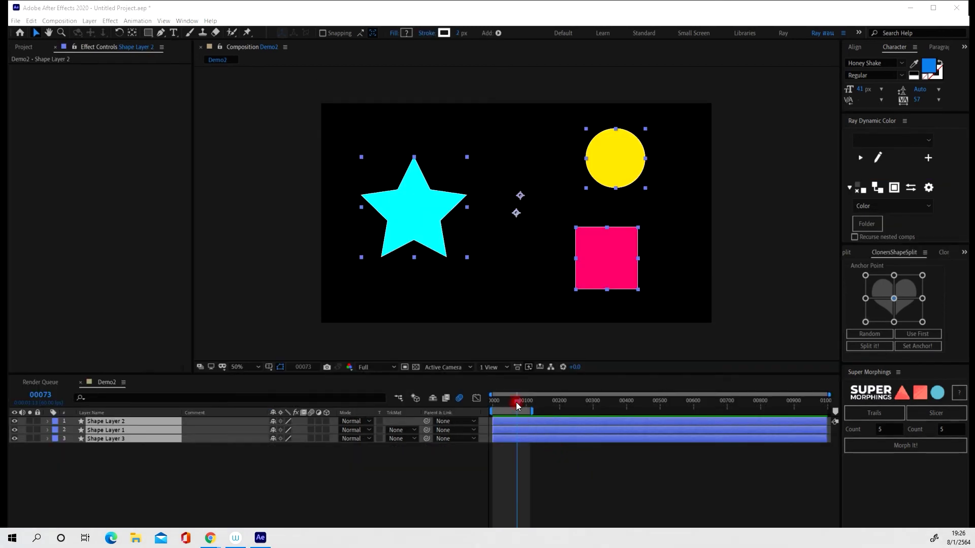
# - Morph the cyan star and yellow circle into the pink square in Demo2, starting at frame 65, and review the motion
pyautogui.moveTo(516, 402)
pyautogui.mouseDown()
pyautogui.moveTo(491, 409)
pyautogui.moveTo(506, 421)
pyautogui.moveTo(504, 402)
pyautogui.moveTo(514, 407)
pyautogui.mouseUp()
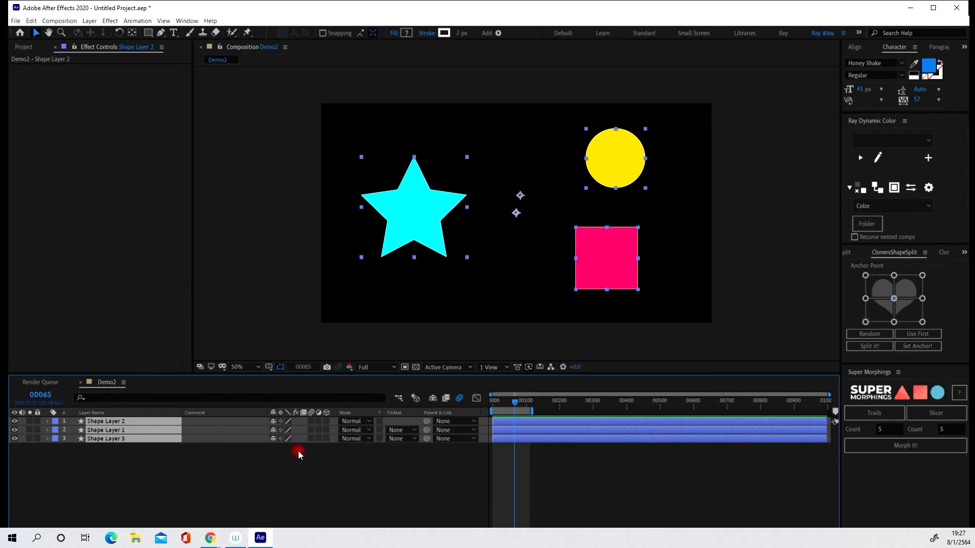
pyautogui.click(904, 446)
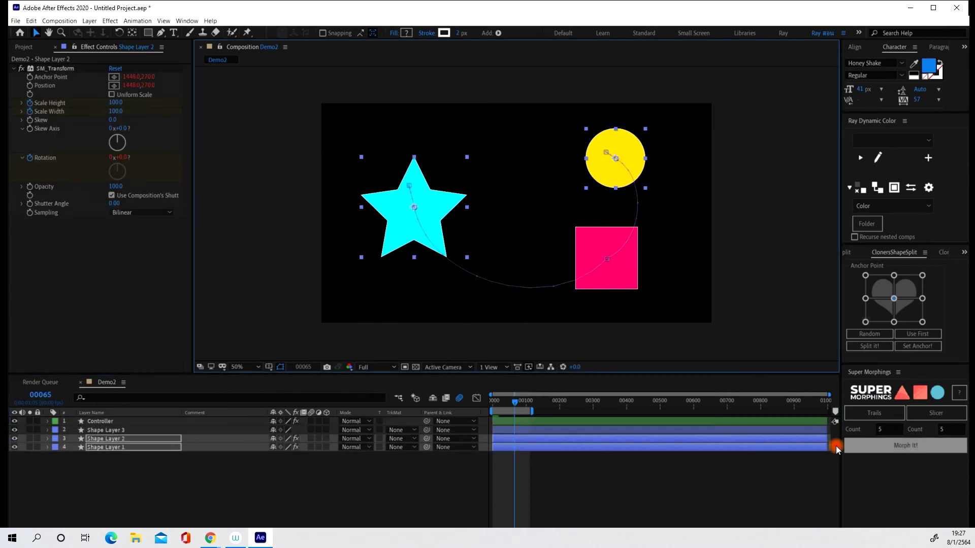
pyautogui.moveTo(508, 399); pyautogui.dragTo(526, 419)
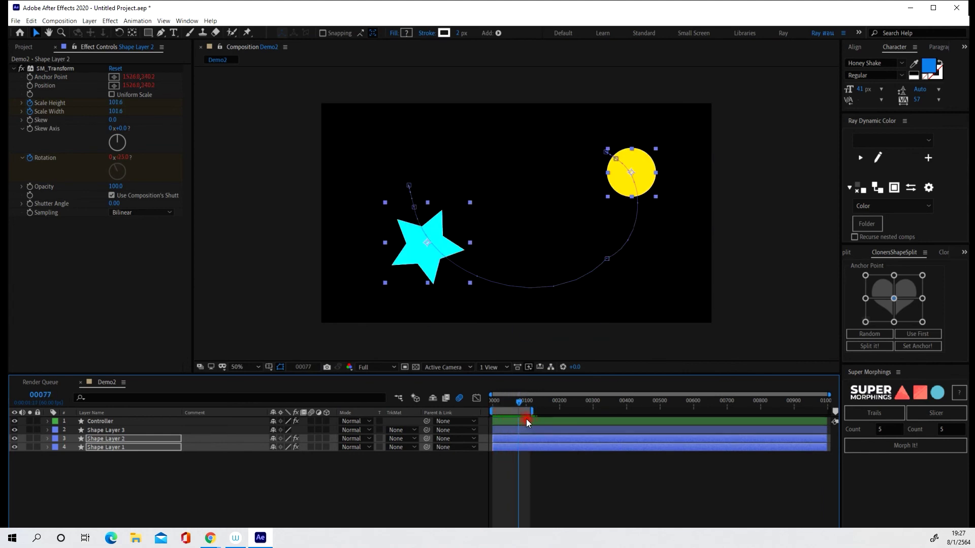
# - Reveal the keyframes of the Demo2 layers and examine the timing of both shapes' morph into the square
pyautogui.click(104, 422)
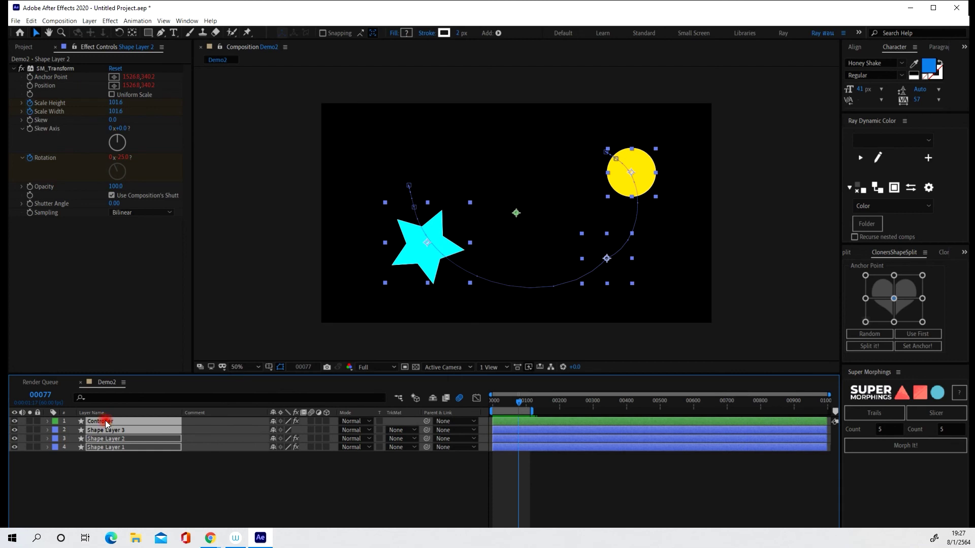
pyautogui.press('u')
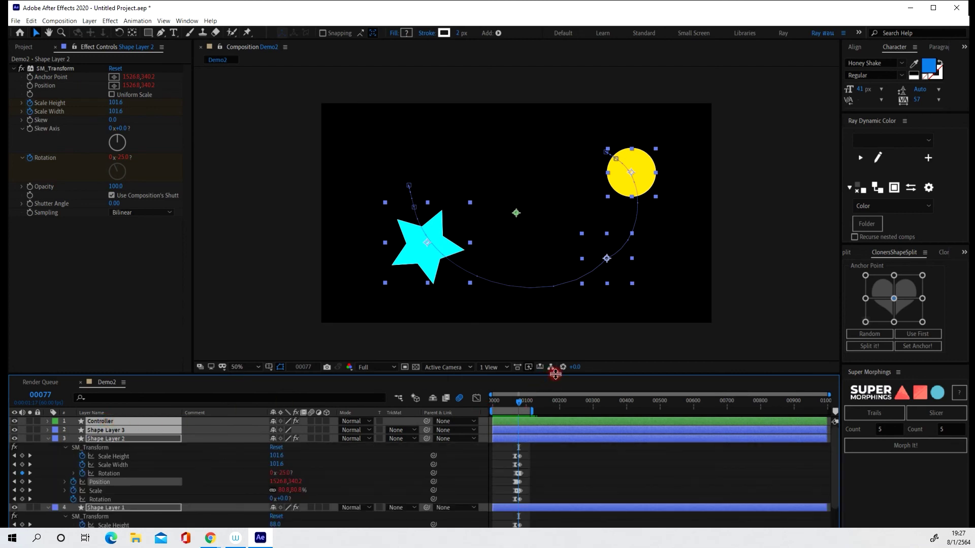
pyautogui.moveTo(553, 377); pyautogui.dragTo(567, 272)
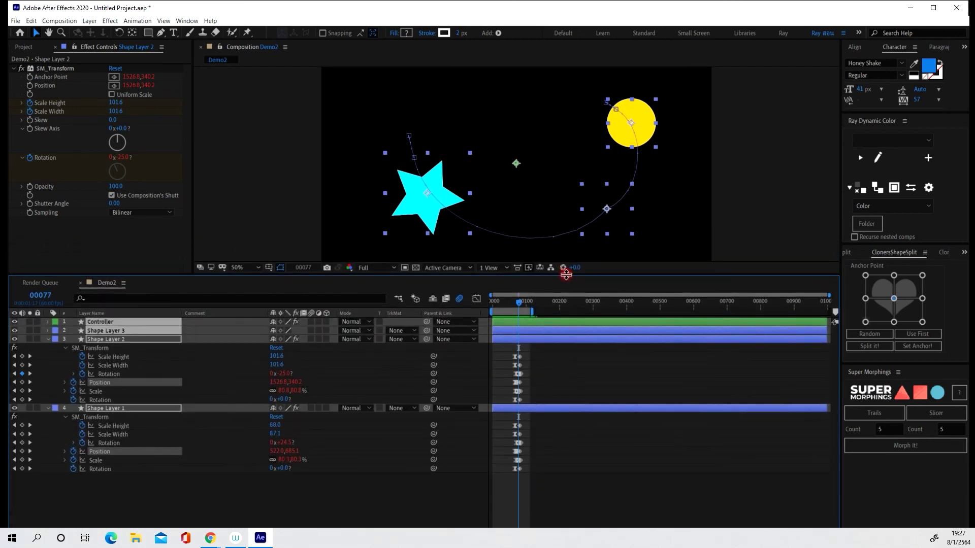
pyautogui.click(509, 300)
pyautogui.moveTo(510, 300); pyautogui.dragTo(537, 313)
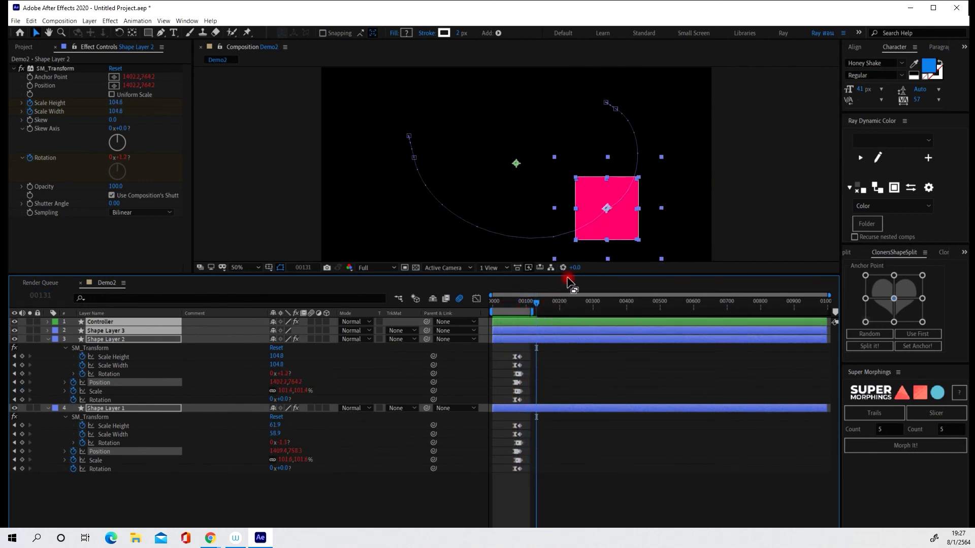
pyautogui.moveTo(570, 274); pyautogui.dragTo(562, 365)
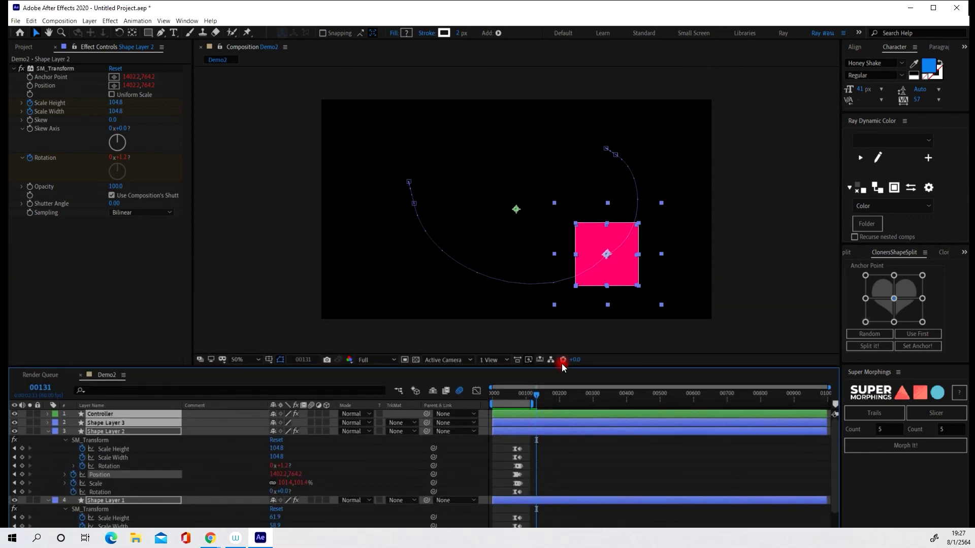